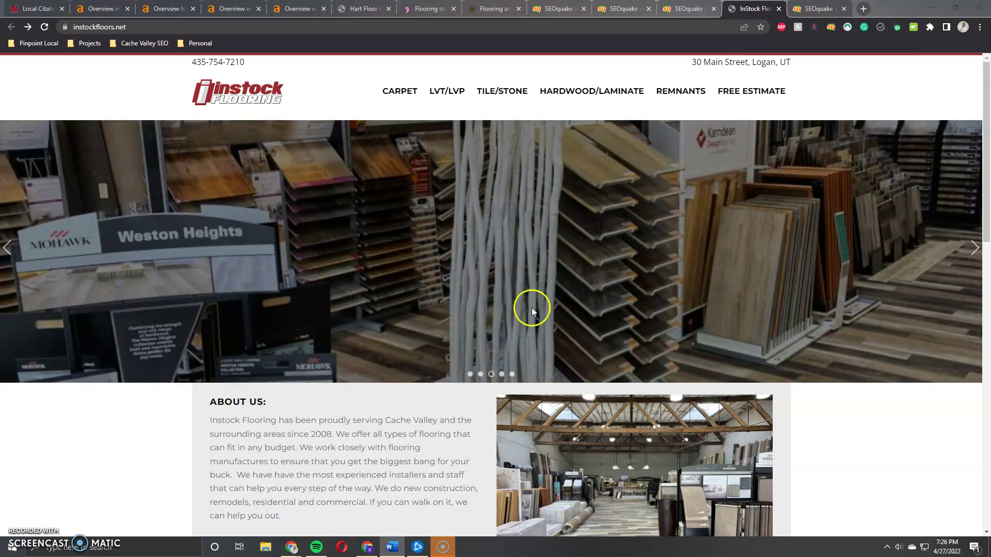
- Review the InStock Flooring homepage from the banner through the About Us section to the footer
scroll(497, 275, "down", 4)
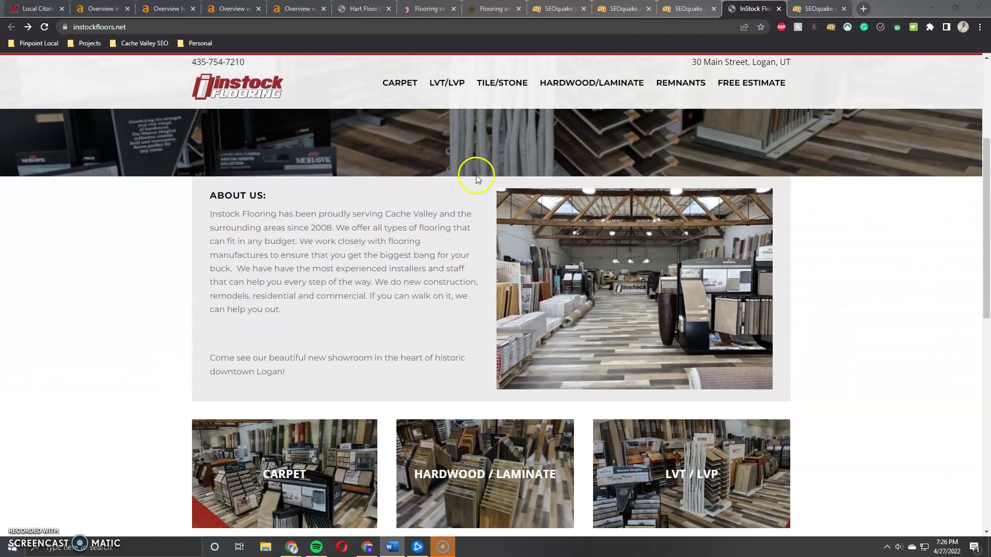
scroll(420, 176, "down", 2)
scroll(421, 175, "down", 8)
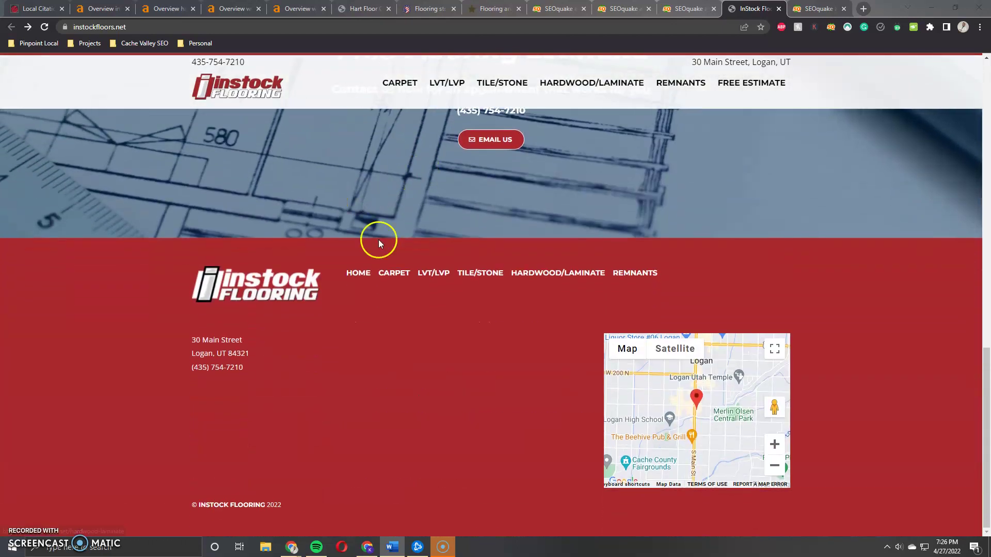
scroll(568, 275, "up", 12)
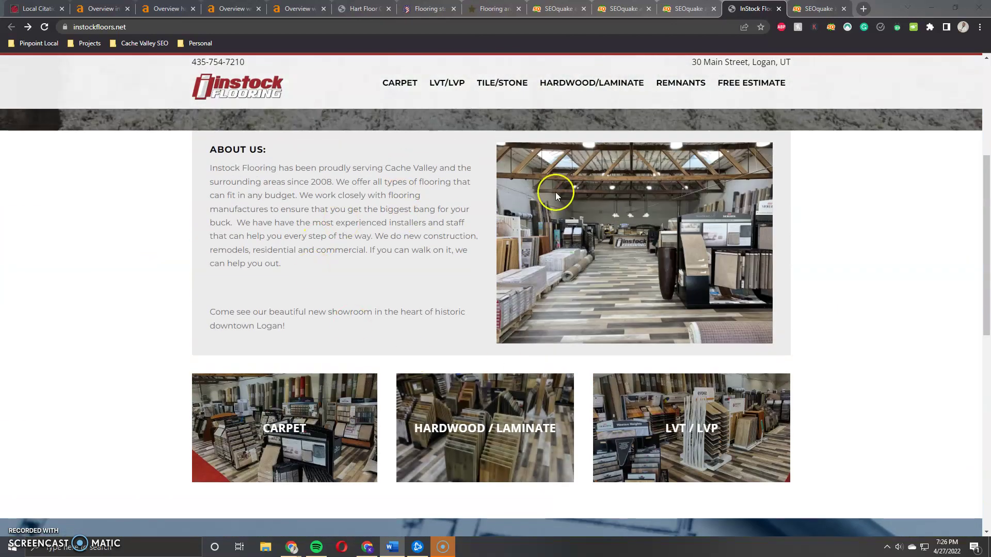
scroll(429, 249, "up", 1)
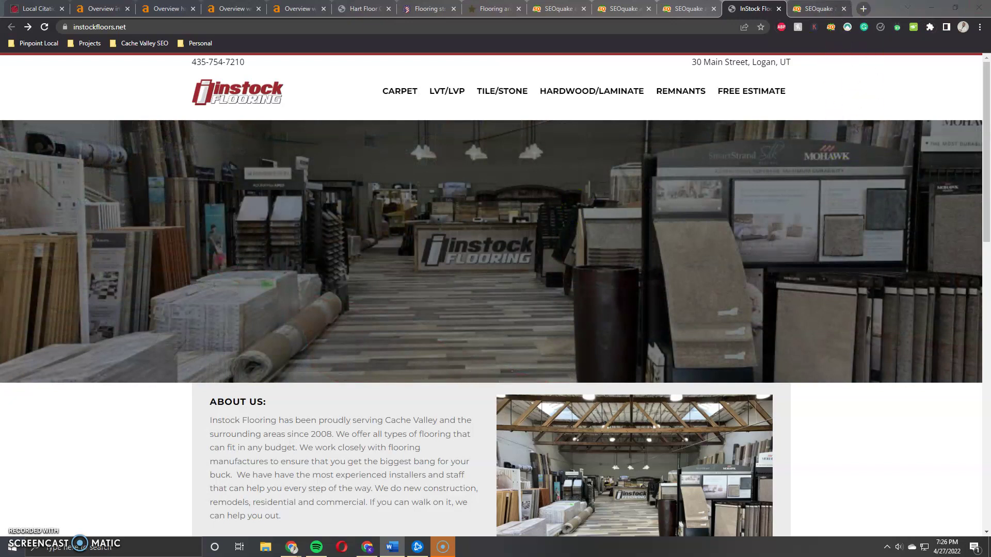
- Examine the SEOquake page info for instockfloors.net, including its title, meta description, links and word count
left_click(820, 8)
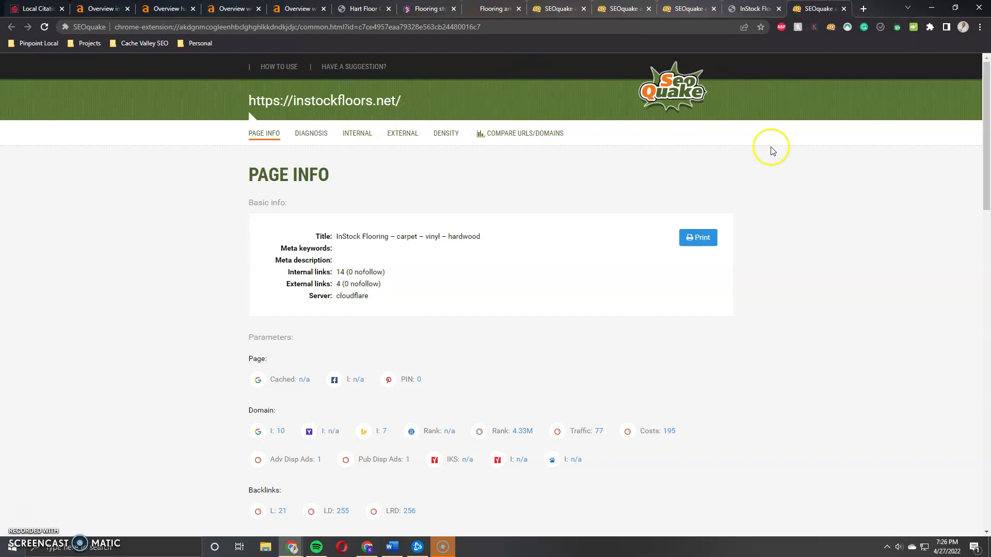
scroll(394, 165, "down", 3)
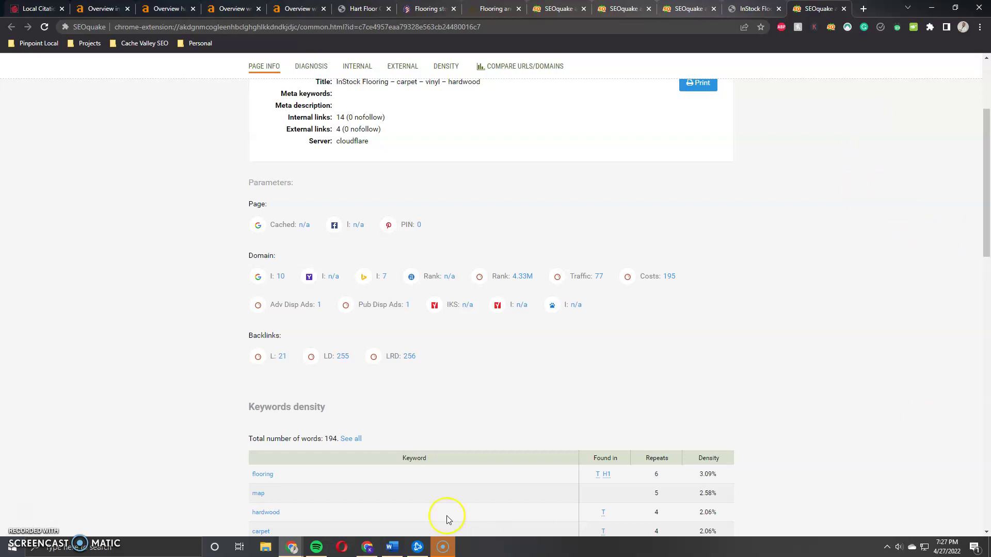
scroll(488, 217, "up", 1)
scroll(488, 218, "up", 2)
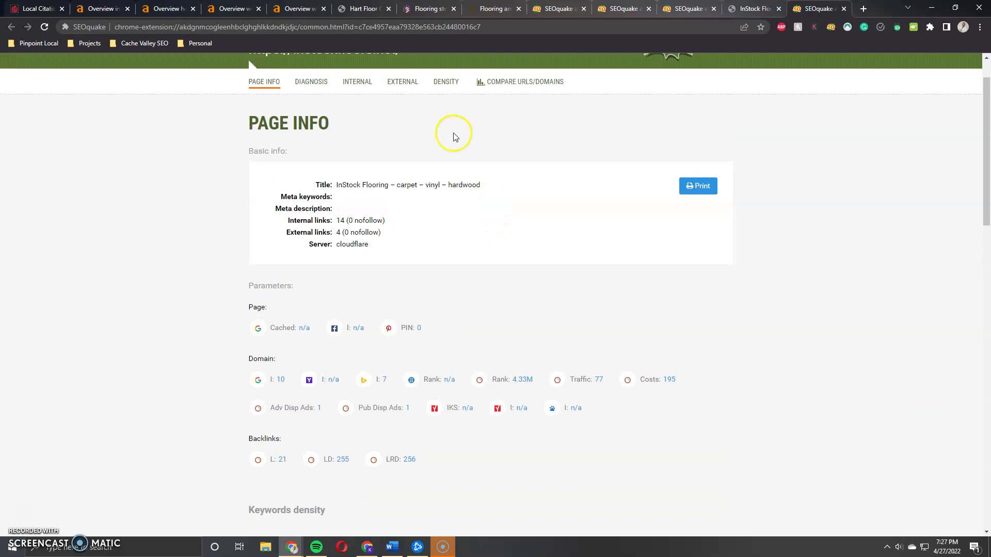
- Review the Hart Floor Company homepage and the page info in its SEOquake report for comparison
left_click(366, 11)
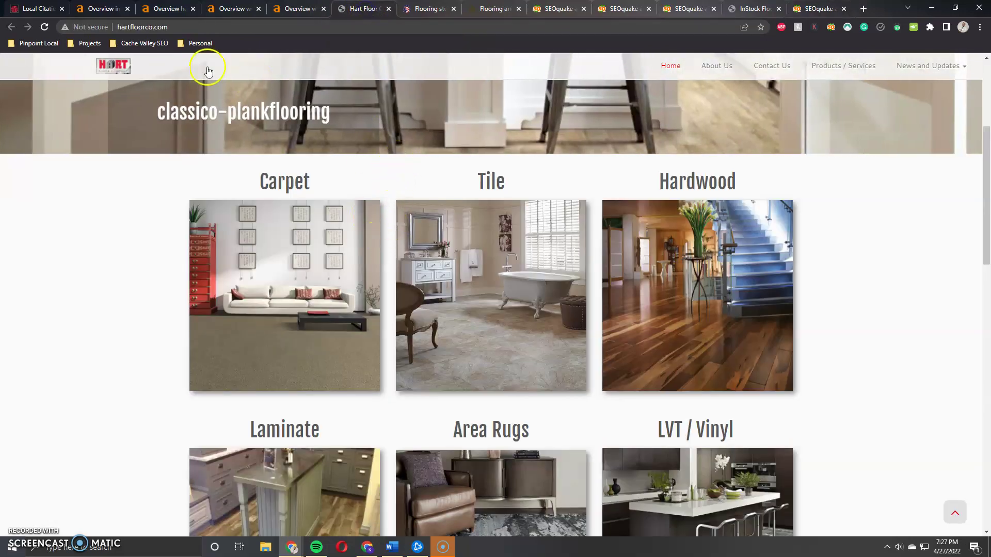
scroll(255, 240, "up", 5)
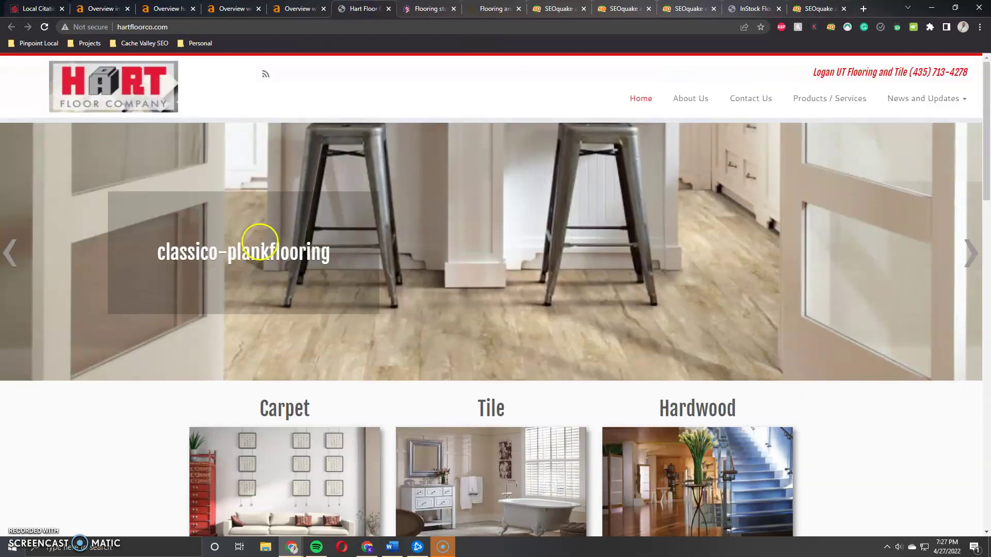
scroll(332, 270, "down", 5)
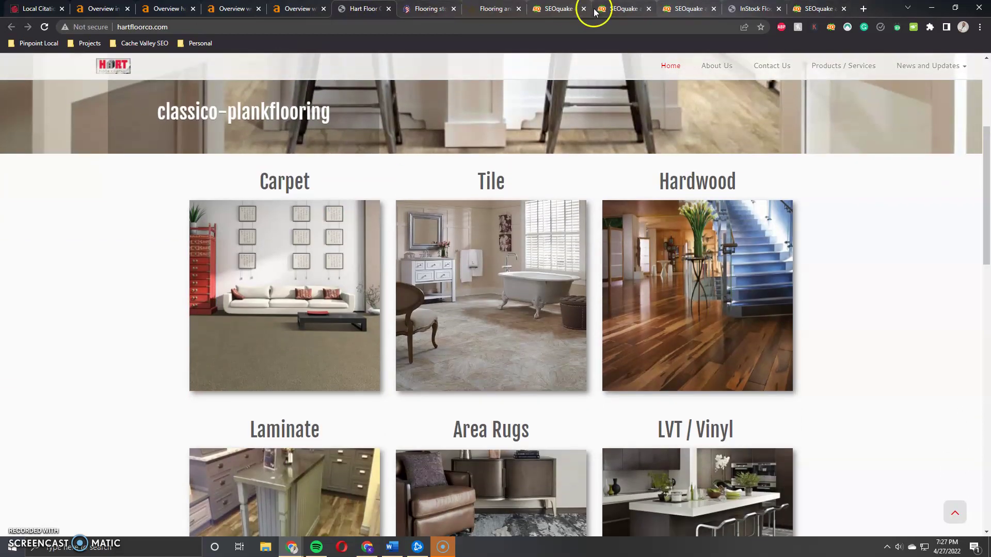
left_click(593, 10)
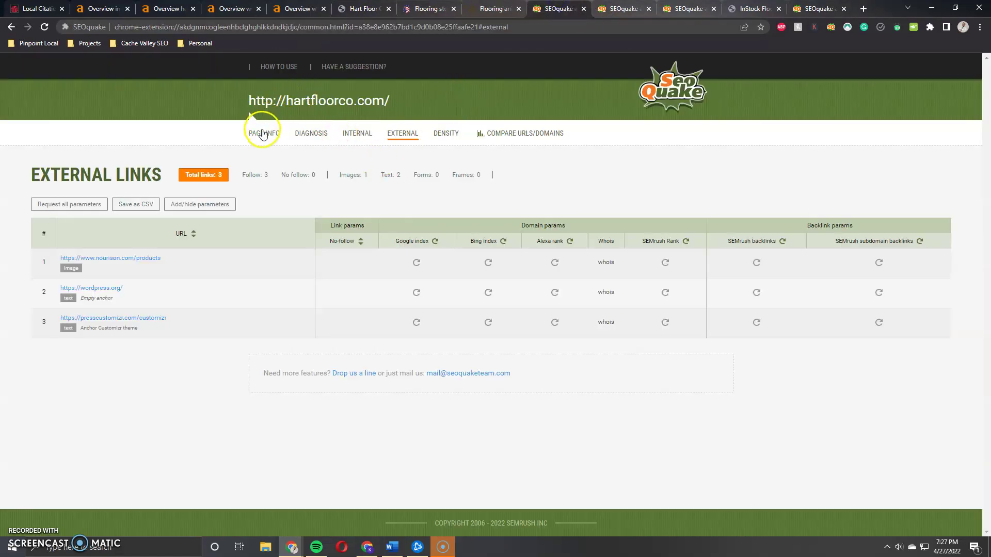
left_click(262, 135)
scroll(429, 274, "down", 4)
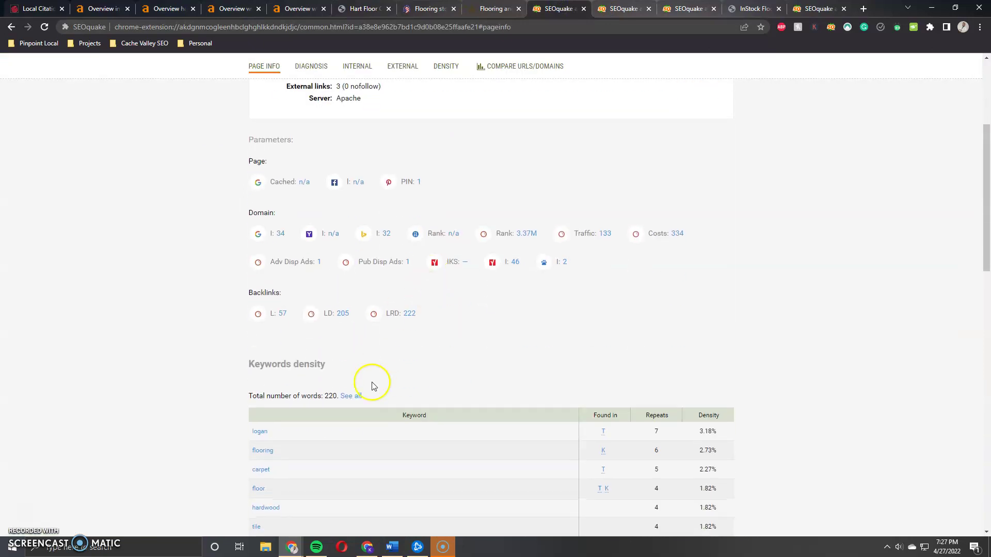
- Compare the SEOquake page info of carpetsofamericalogan.com and bundysflooringamericalogan.com, down to their keyword density word counts
left_click(614, 9)
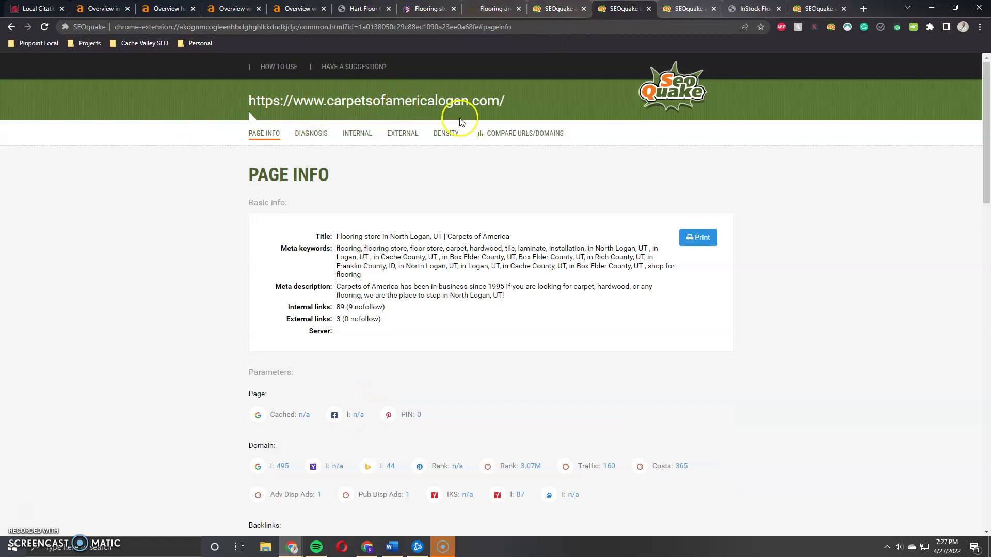
scroll(391, 301, "down", 4)
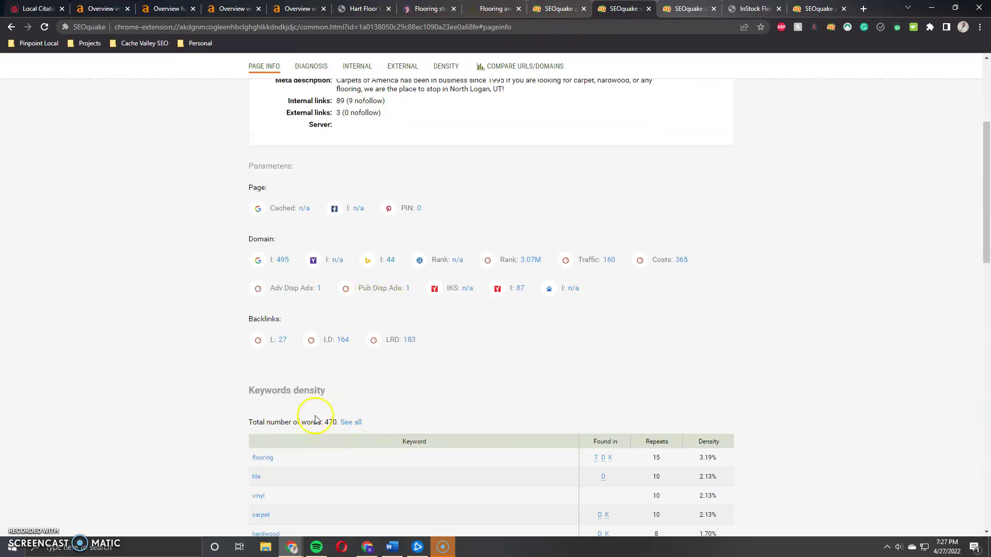
left_click(710, 8)
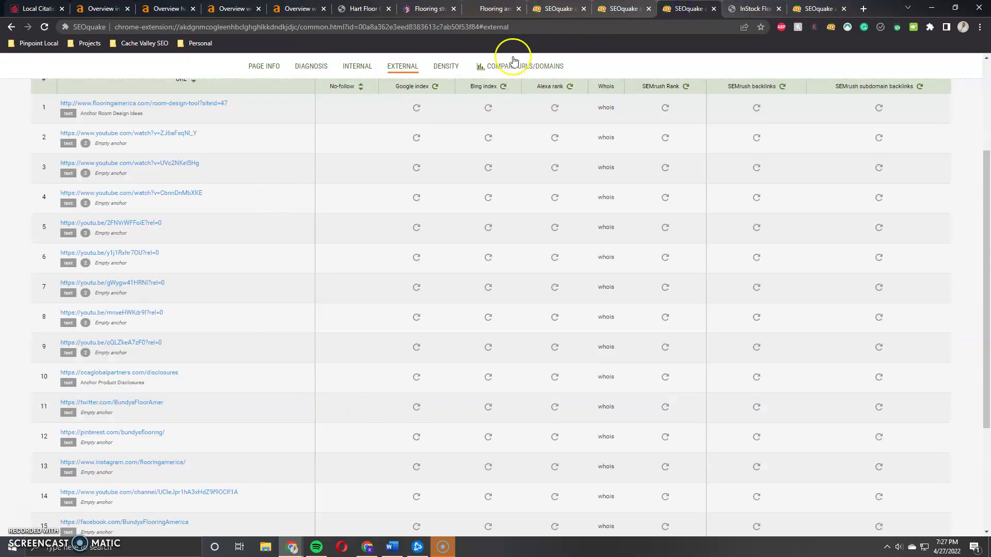
left_click(262, 66)
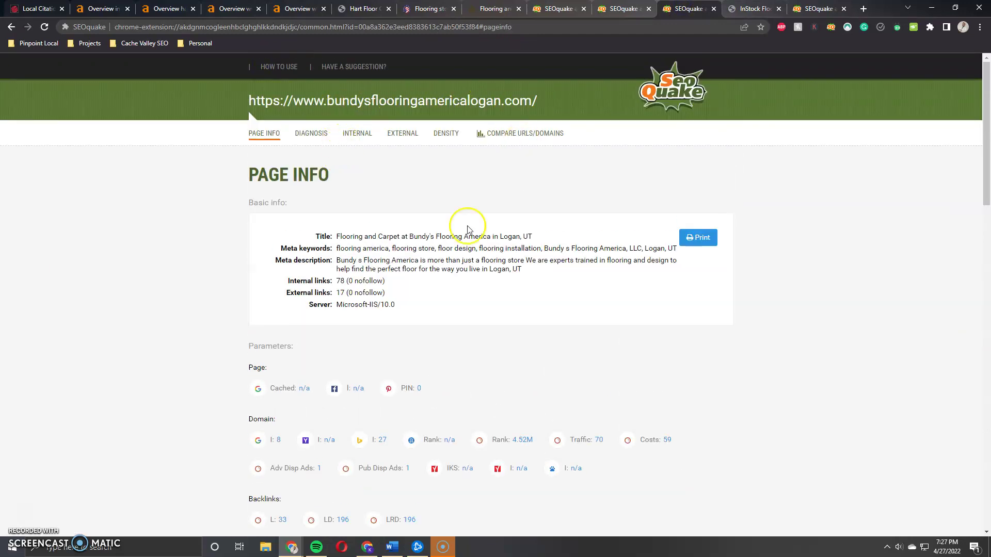
scroll(354, 336, "down", 3)
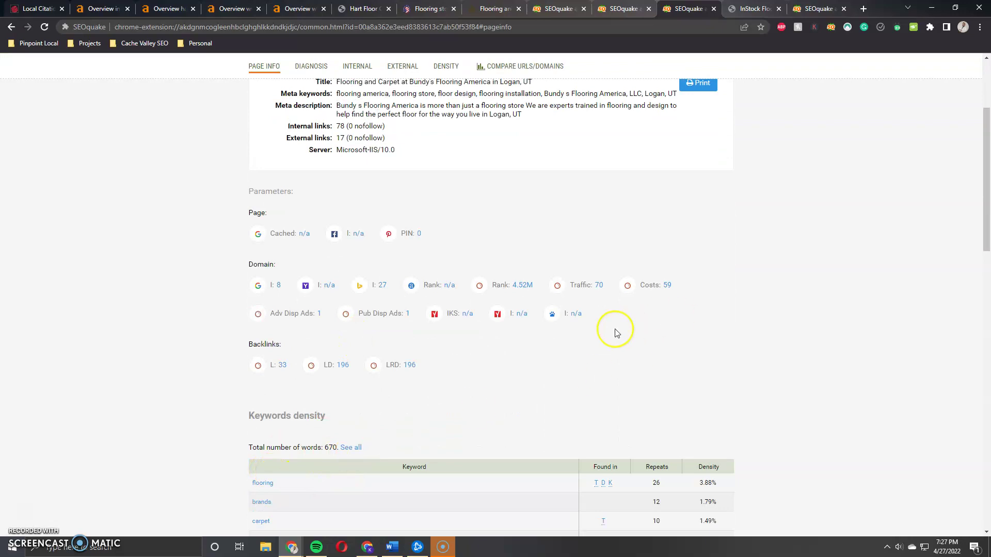
- Look through the homepage content of Bundy's Flooring America and of Carpets of America
left_click(493, 9)
scroll(456, 214, "down", 12)
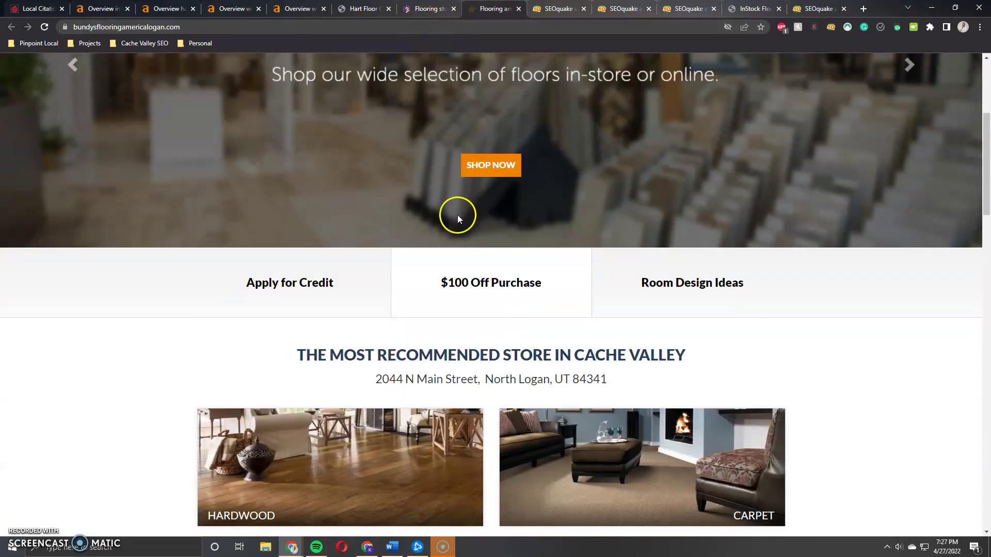
scroll(456, 216, "down", 3)
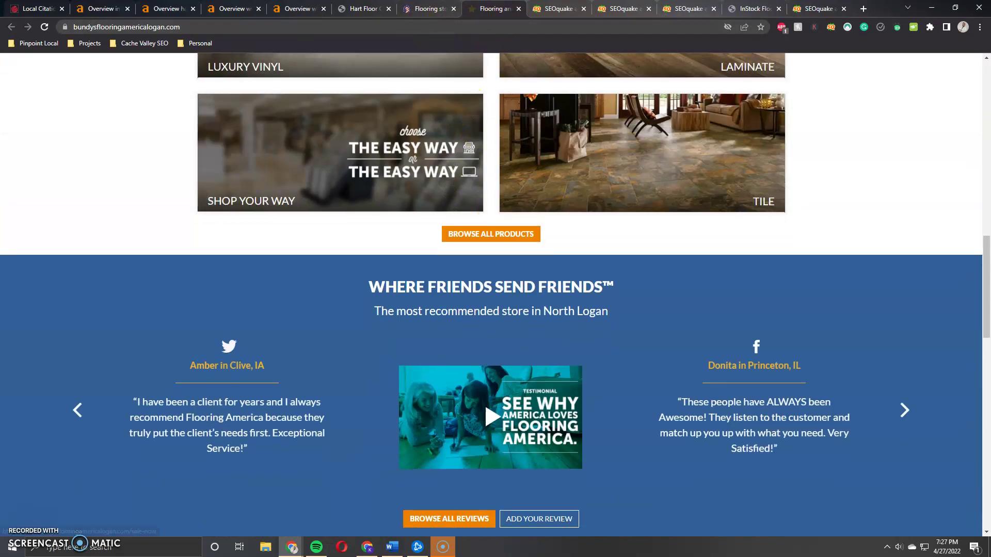
left_click(427, 8)
scroll(409, 88, "down", 10)
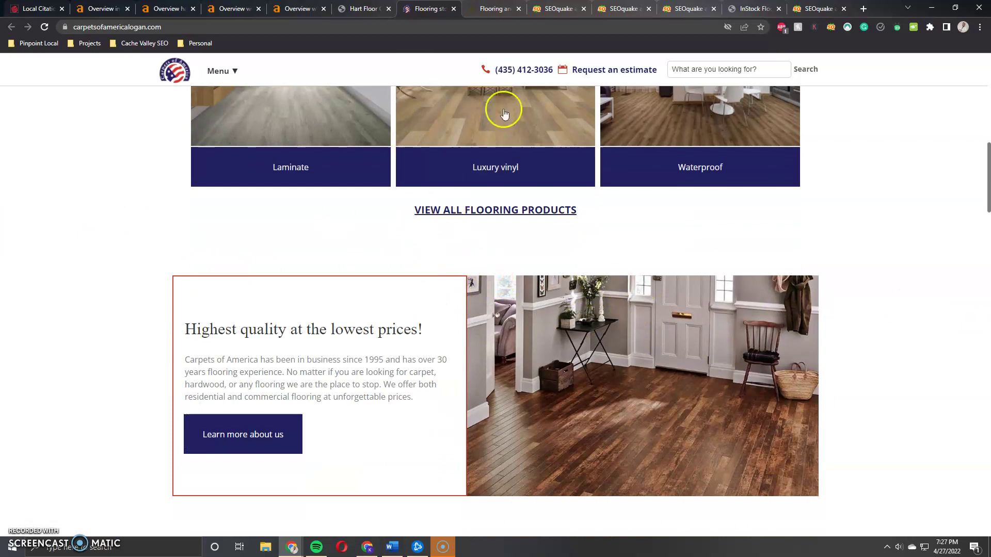
- Return to the InStock Flooring homepage's About Us text and recheck the site's SEOquake page info
left_click(754, 8)
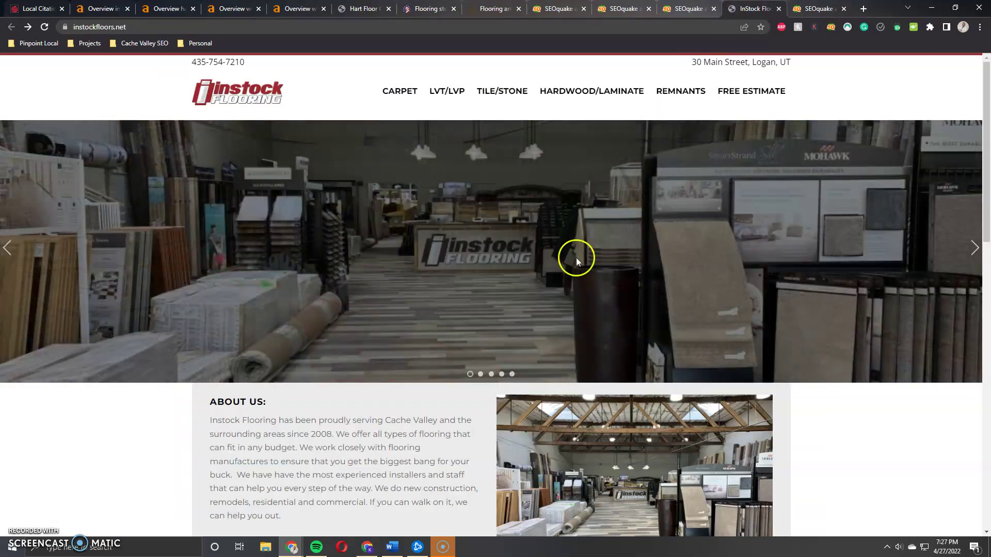
scroll(540, 241, "down", 3)
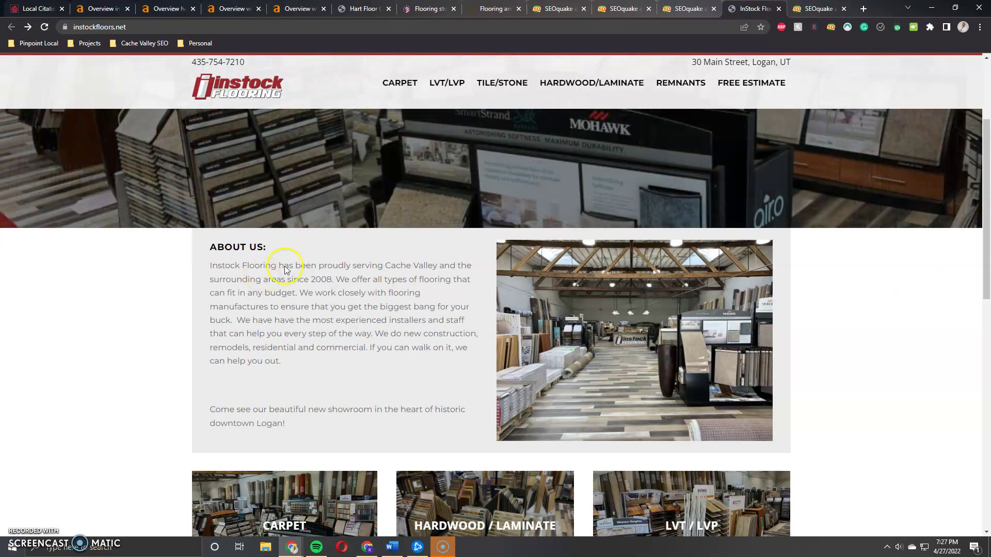
left_click(812, 9)
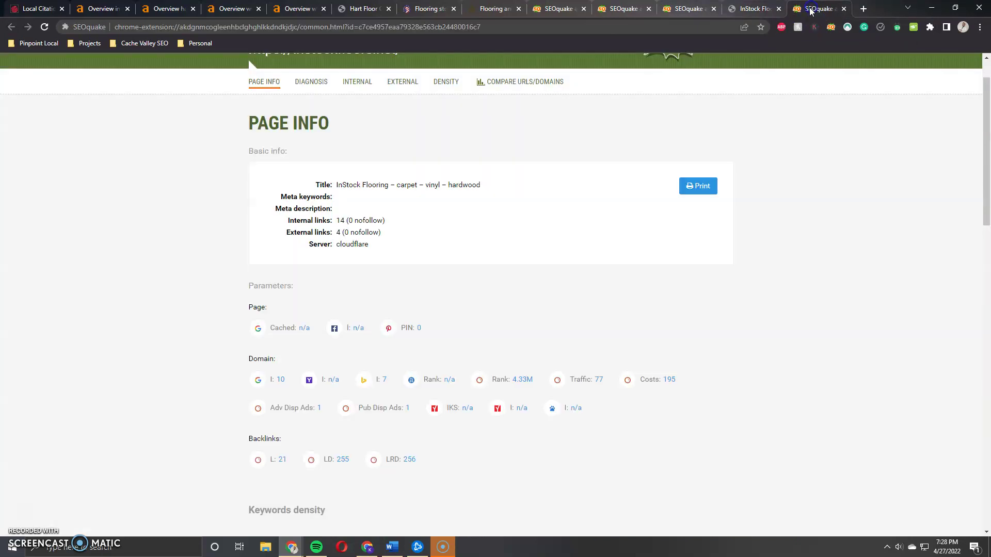
scroll(251, 298, "down", 1)
scroll(251, 299, "down", 2)
scroll(420, 276, "up", 3)
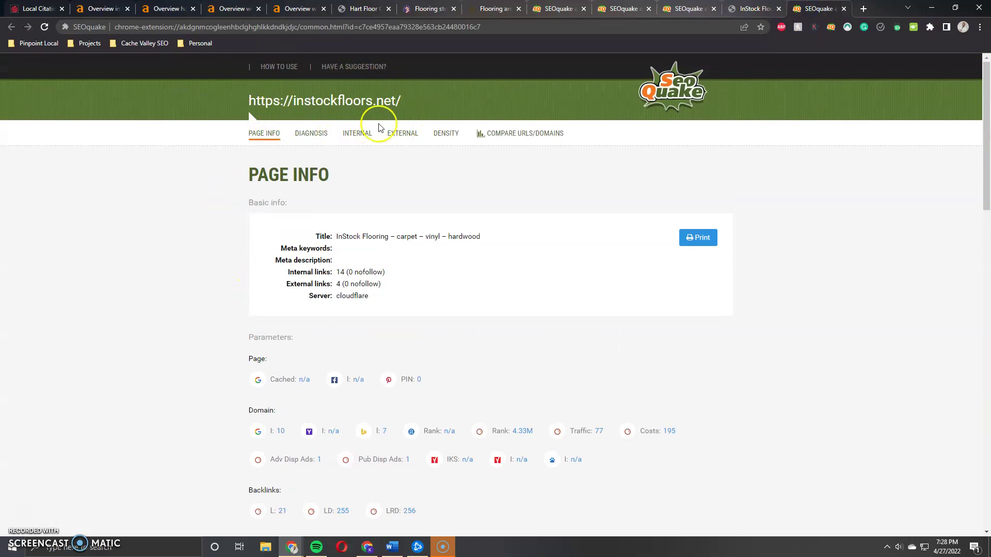
- Examine the keyword density tables for instockfloors.net, from single keywords through two-, three- and four-word phrases
scroll(331, 299, "down", 1)
scroll(330, 299, "down", 4)
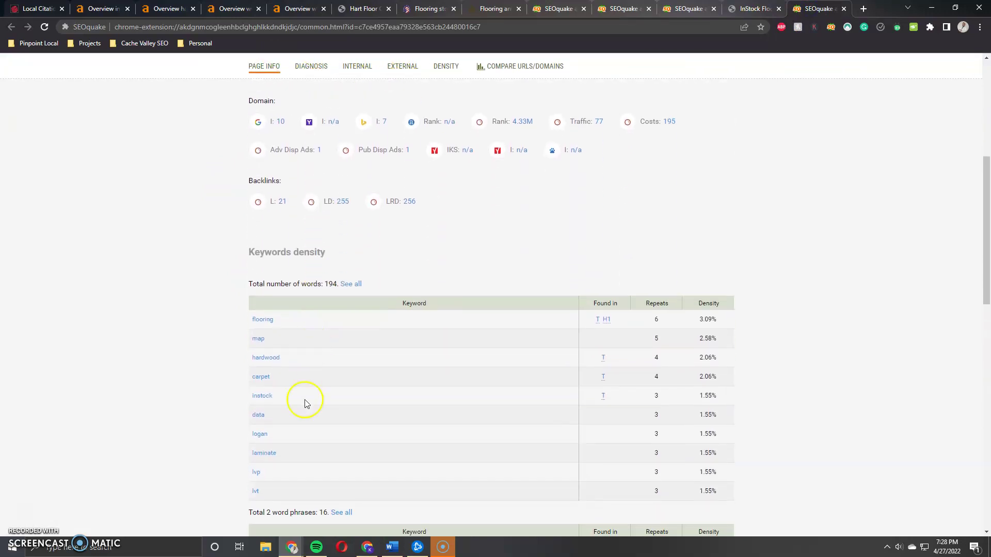
scroll(268, 368, "down", 2)
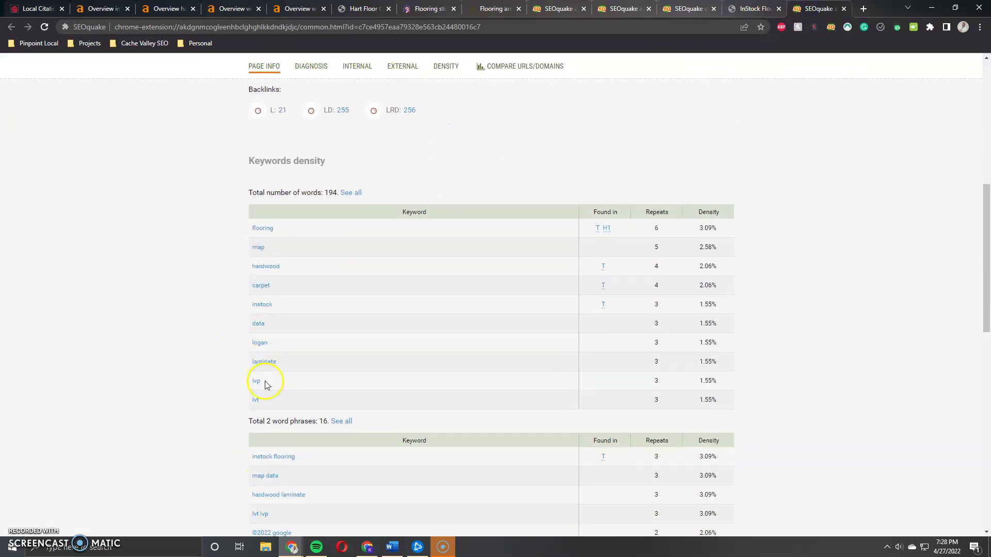
scroll(258, 216, "down", 3)
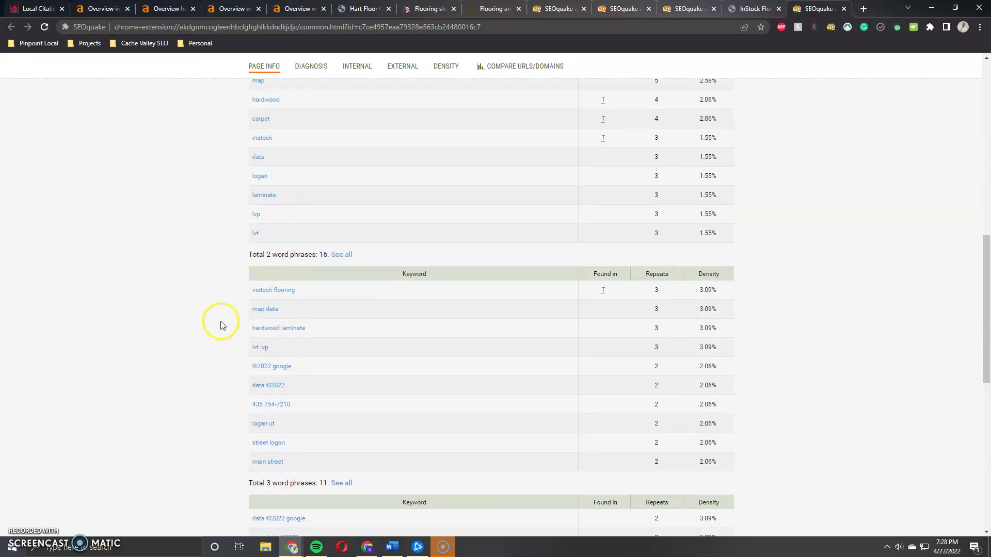
scroll(281, 325, "down", 2)
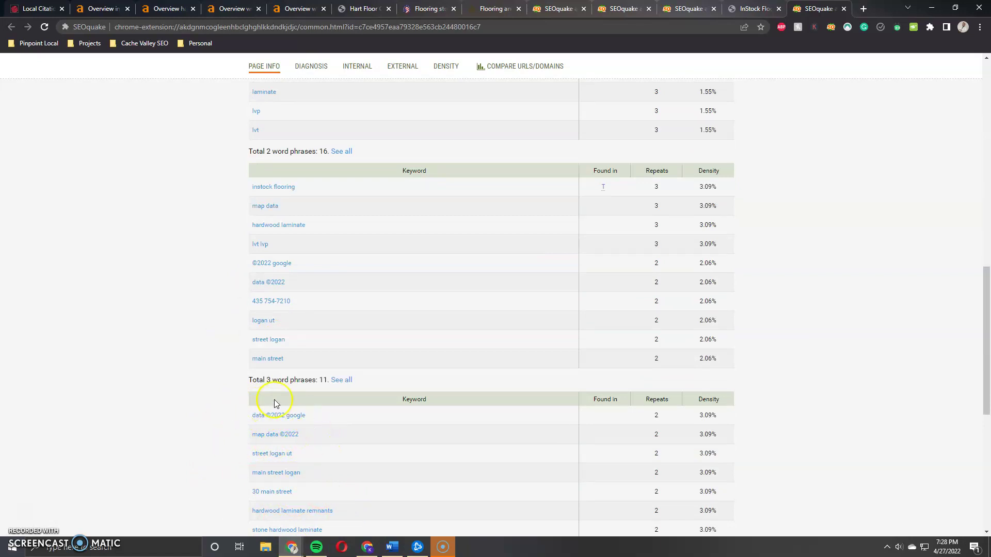
scroll(297, 290, "up", 3)
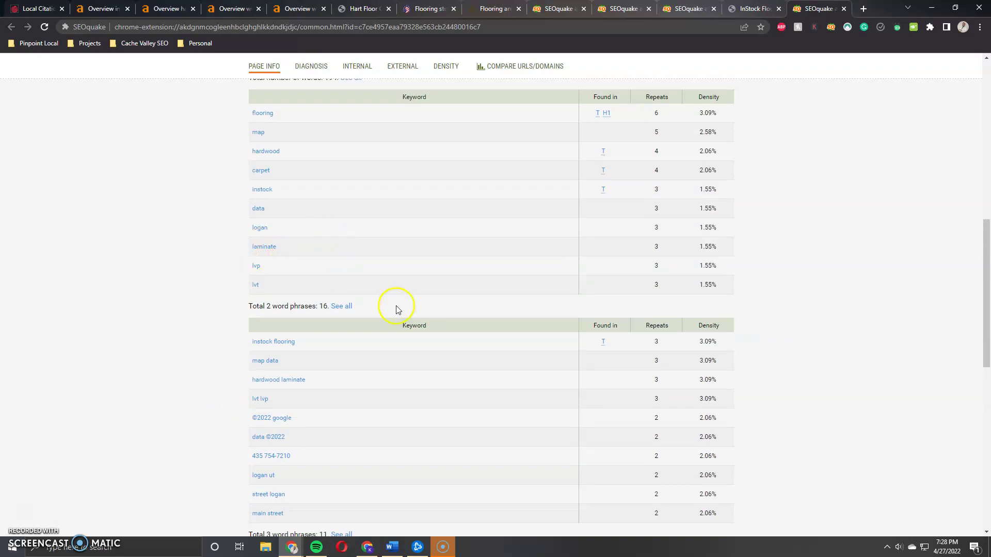
scroll(345, 369, "down", 4)
scroll(336, 376, "down", 5)
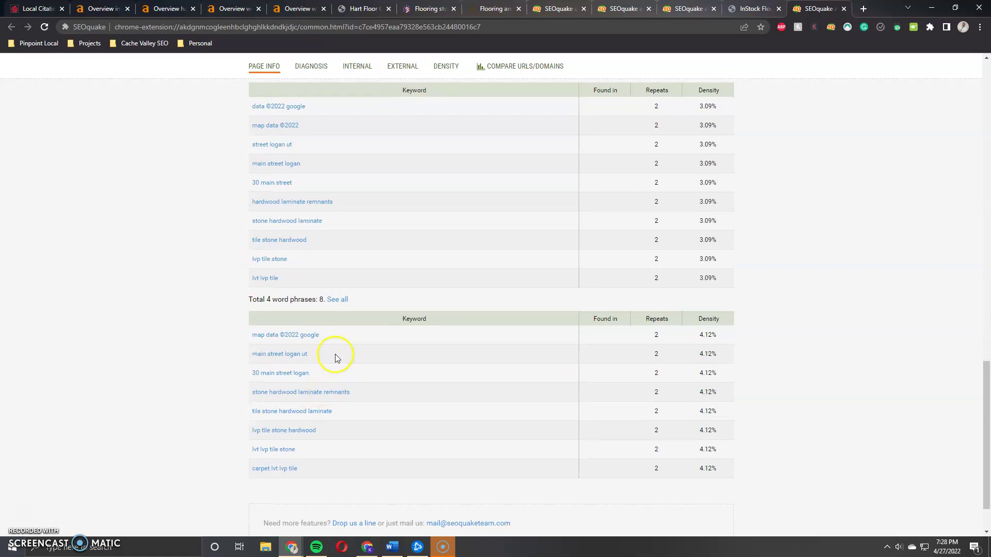
scroll(333, 354, "up", 6)
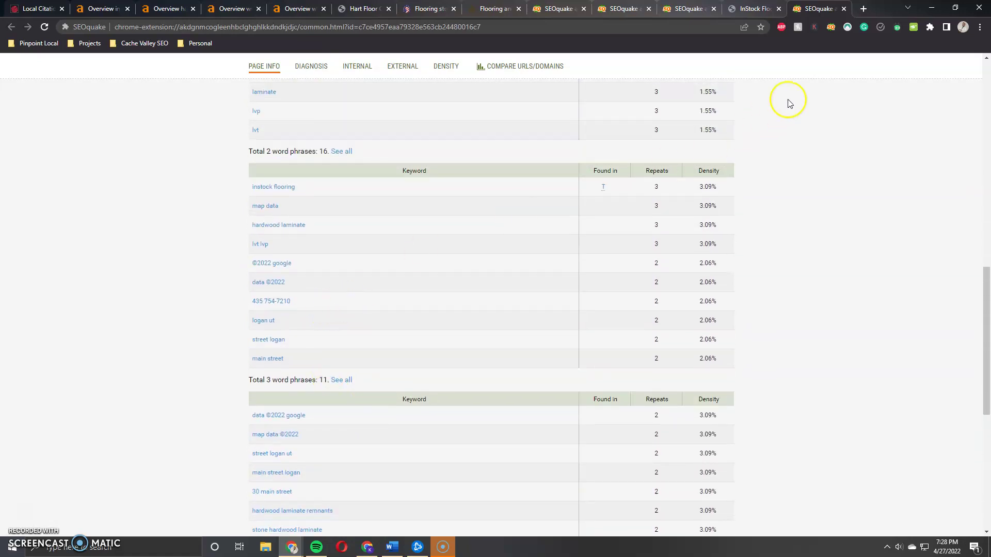
- Search Google in a new tab for "flooring in logan utah" and view the ads and local map listings
left_click(863, 8)
left_click(418, 23)
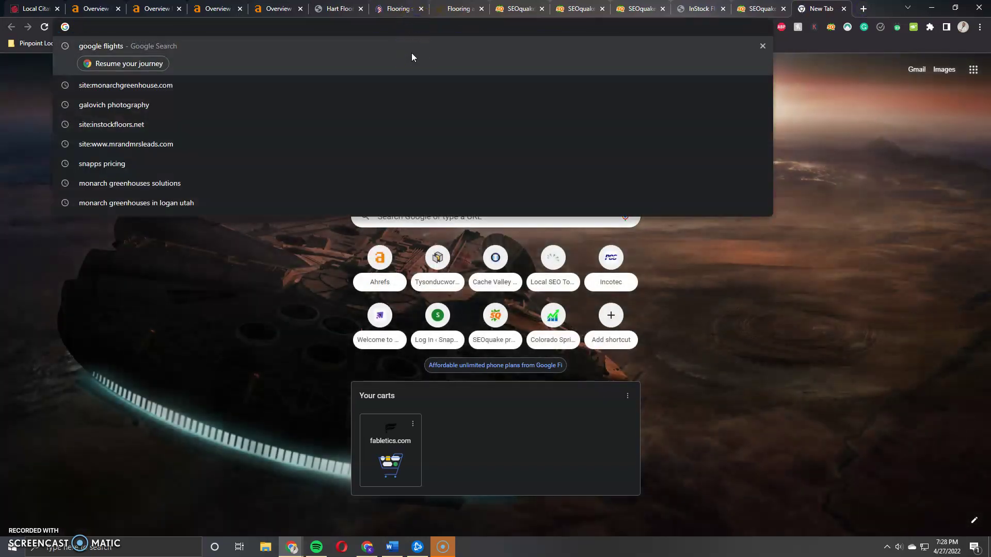
type("flooring in logan utah")
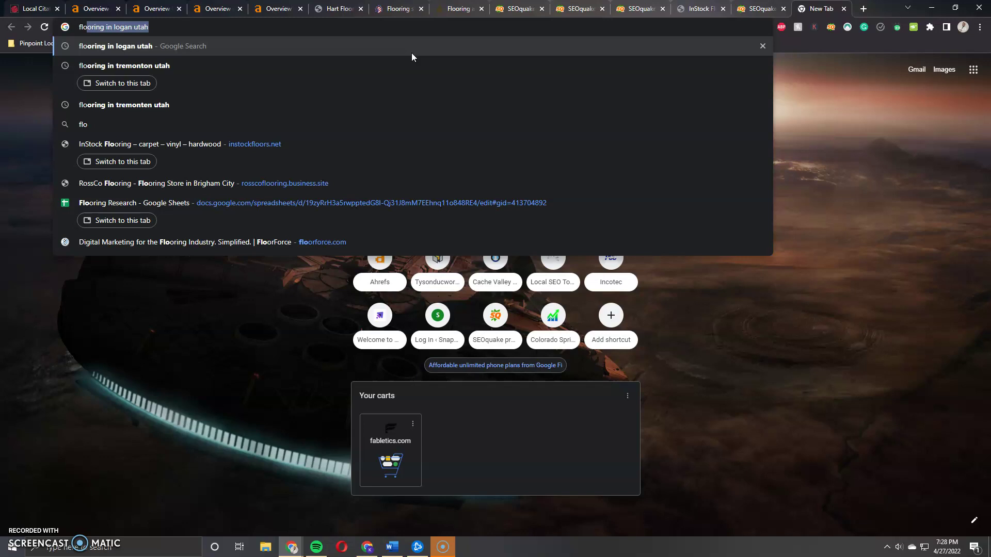
key("Return")
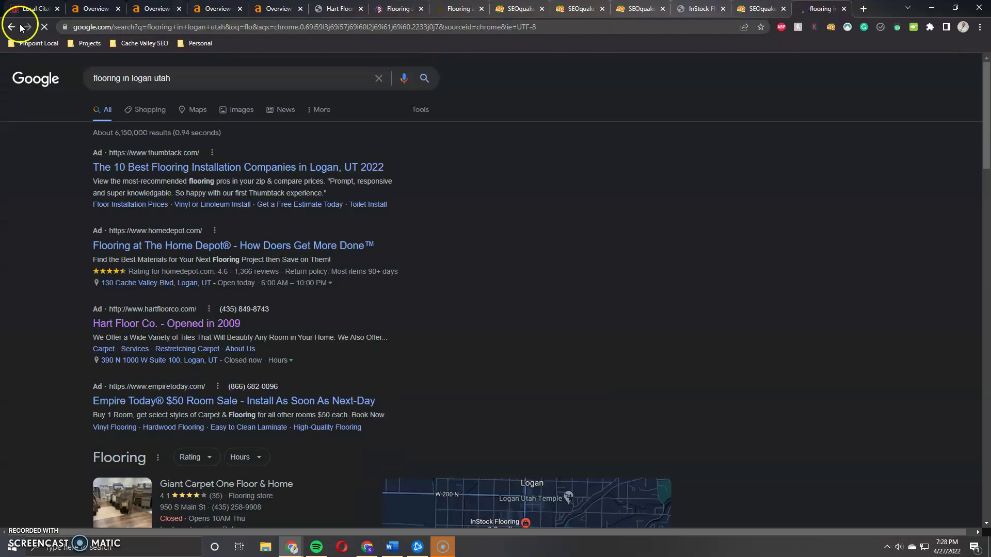
scroll(473, 344, "down", 2)
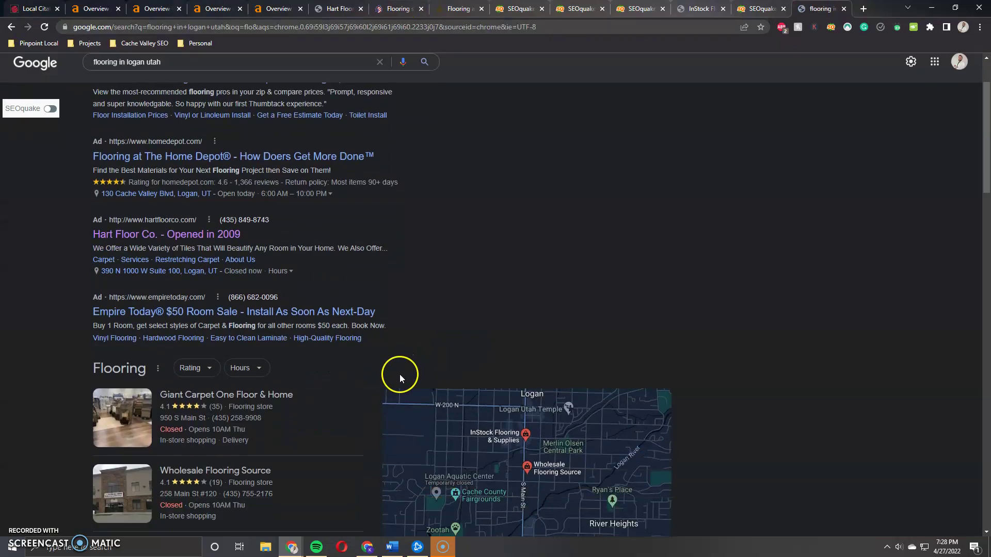
- Review the paid ads and the three local map listings in the Google results for "flooring in logan utah"
scroll(394, 371, "up", 2)
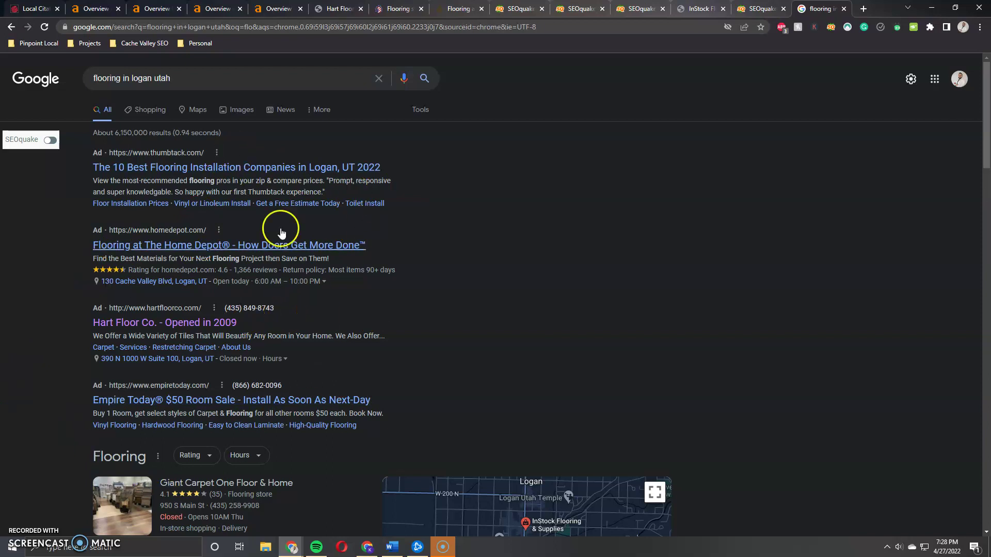
scroll(249, 292, "down", 4)
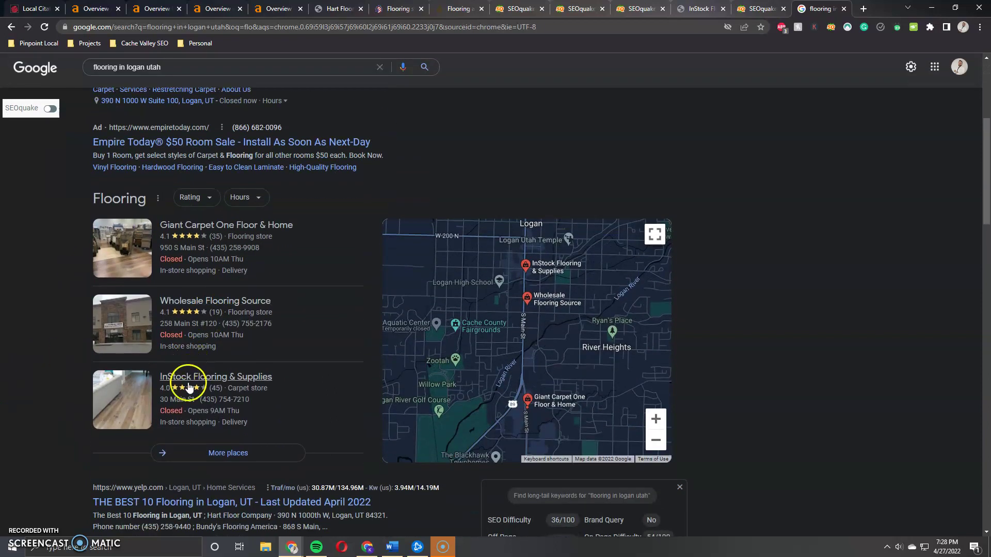
scroll(181, 325, "down", 1)
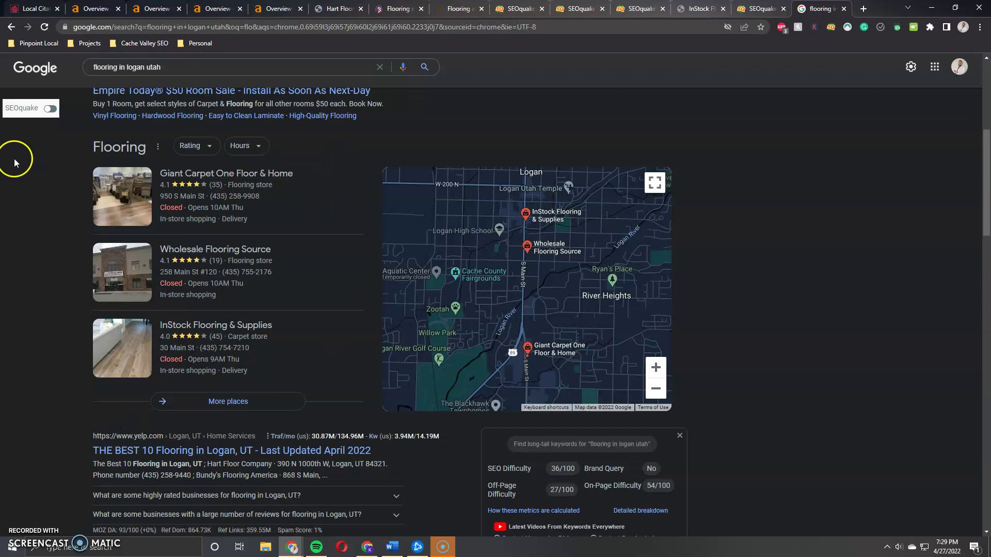
- Compare the top businesses' citation source counts in Local Citation Finder and open the citation sources list
left_click(36, 8)
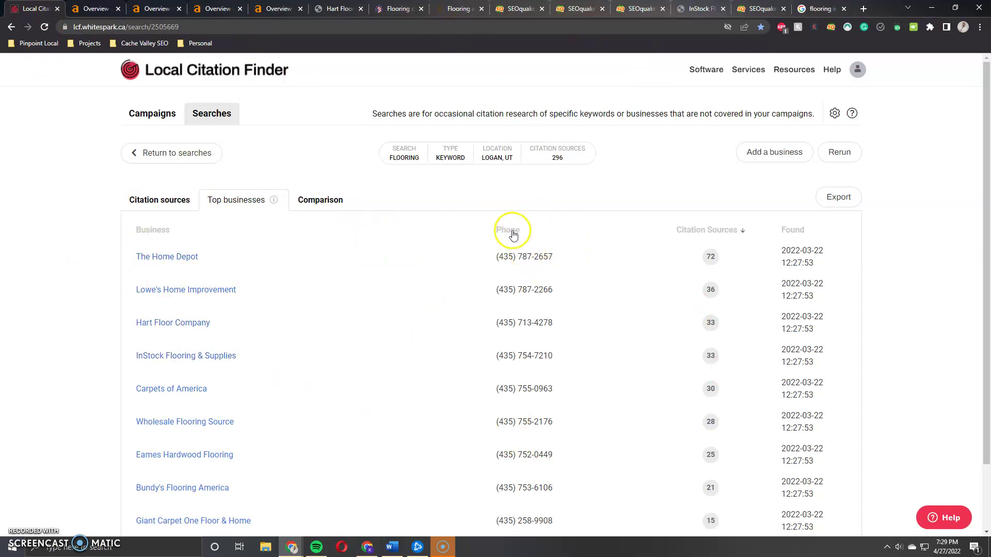
scroll(454, 242, "down", 1)
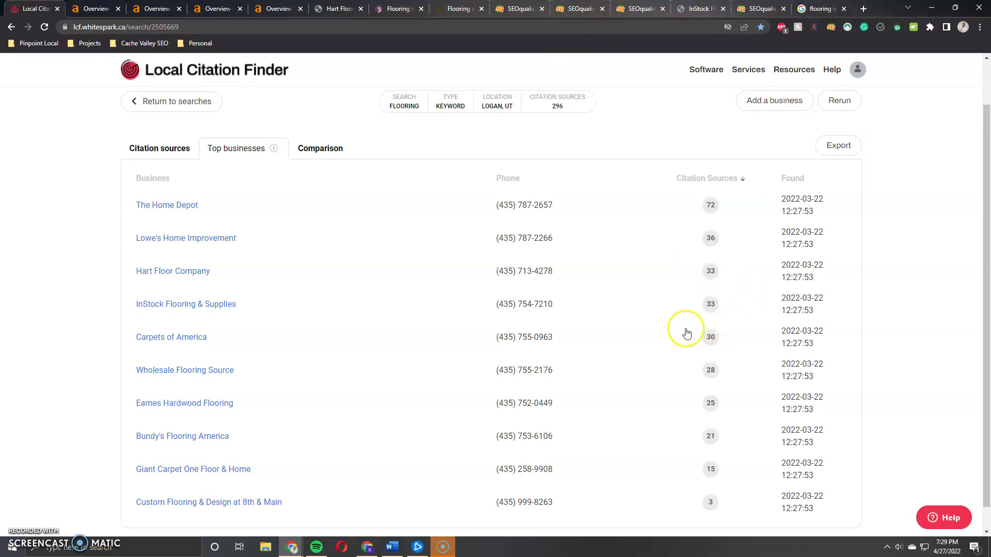
left_click(156, 148)
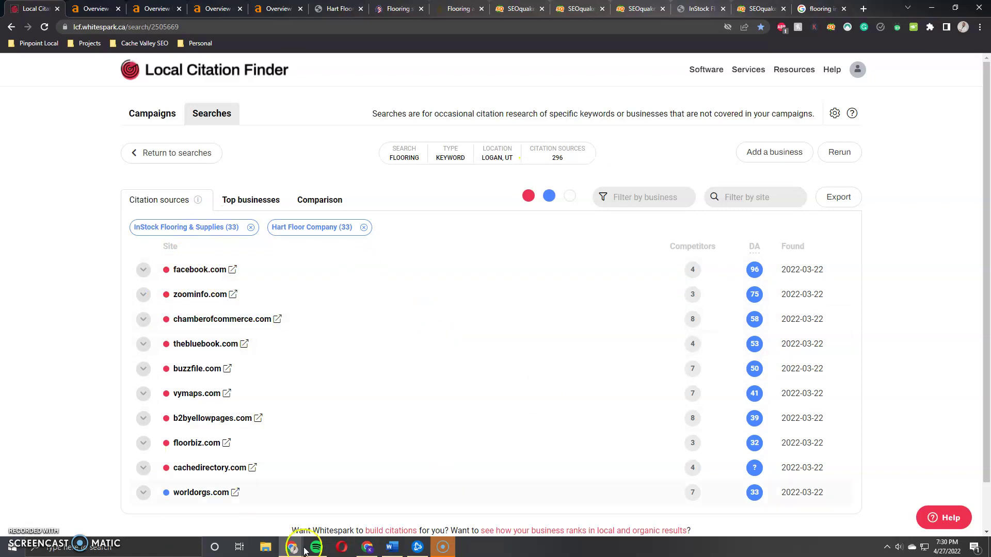
- Remove the Hart Floor Company filter from the citation sources and look through the sites listing InStock Flooring & Supplies
left_click(365, 229)
scroll(207, 398, "down", 4)
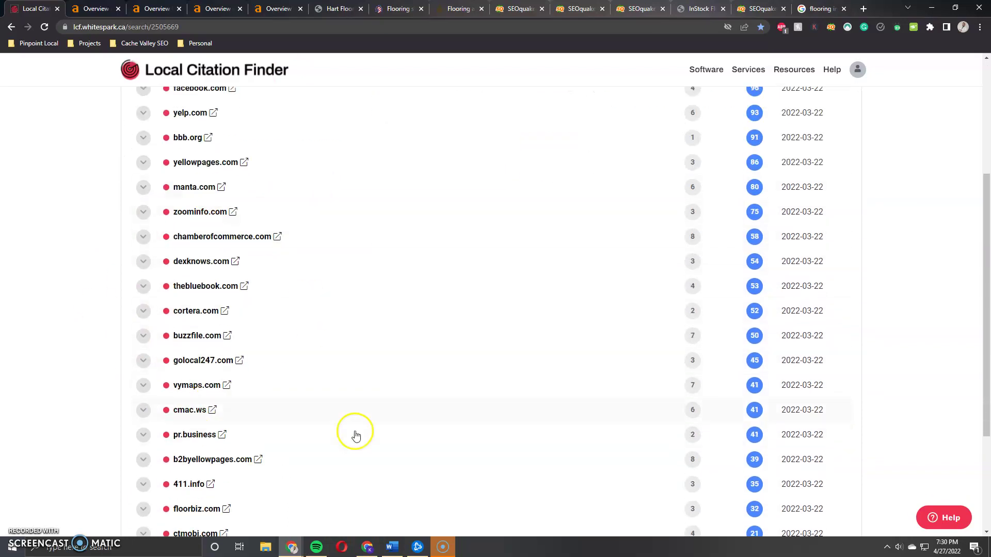
left_click(857, 69)
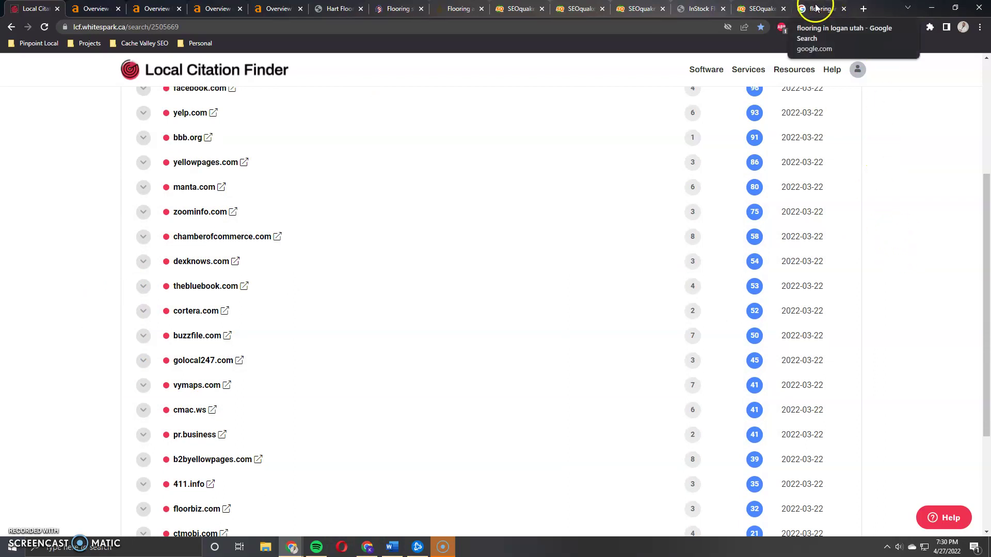
- Return to the Google results for "flooring in logan utah" and recheck the local map listings
left_click(816, 7)
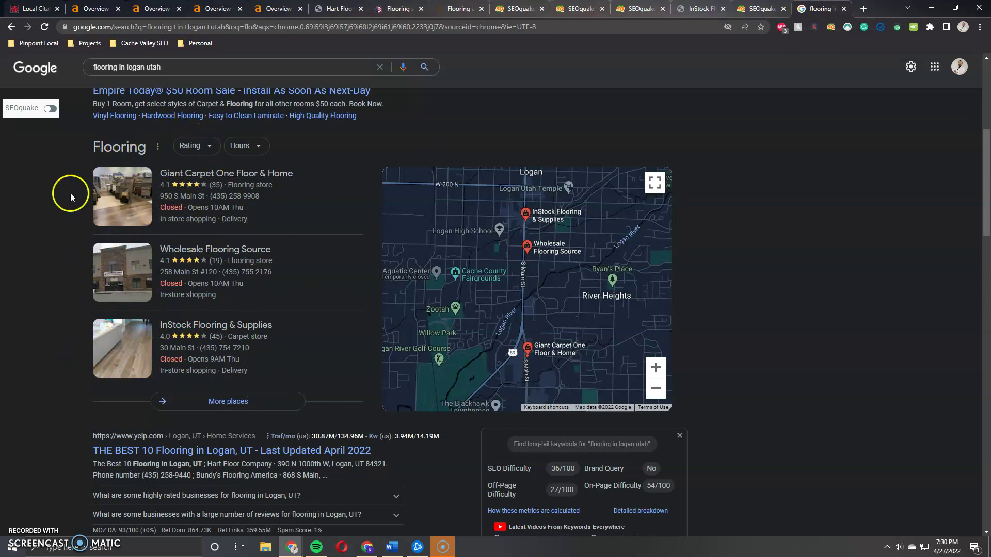
scroll(292, 287, "up", 1)
scroll(292, 287, "up", 1)
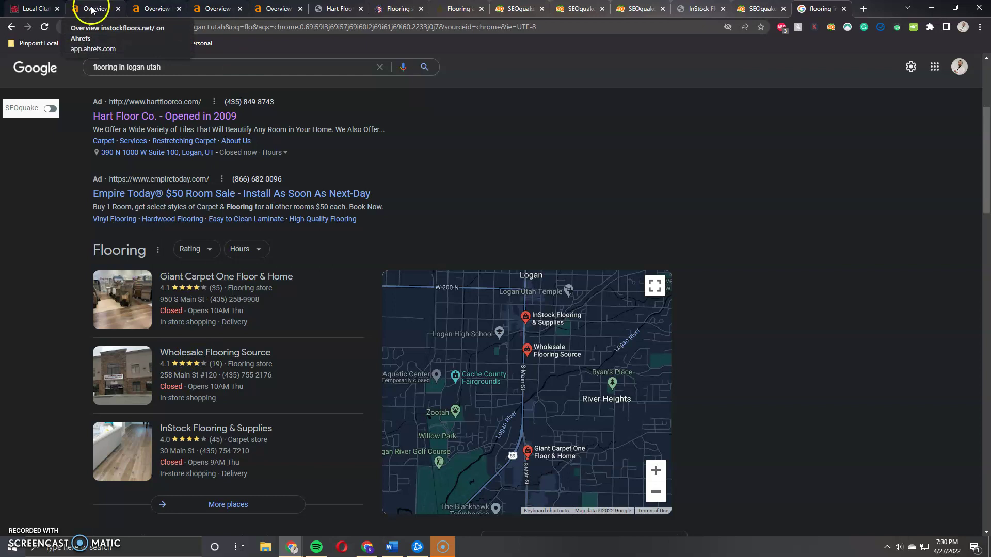
- Go back to the top businesses list in Local Citation Finder and recheck the citation counts of all stores
left_click(34, 9)
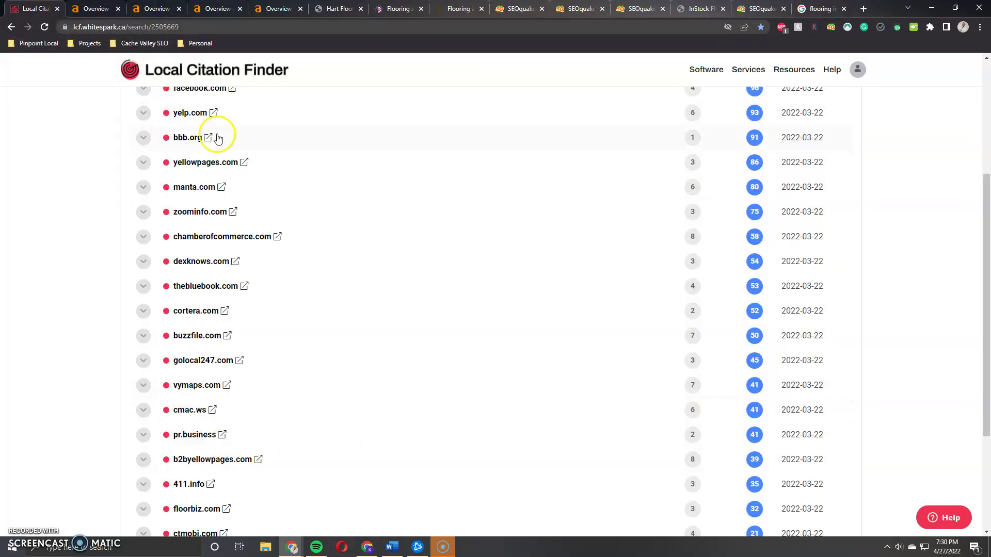
scroll(227, 137, "up", 3)
left_click(237, 148)
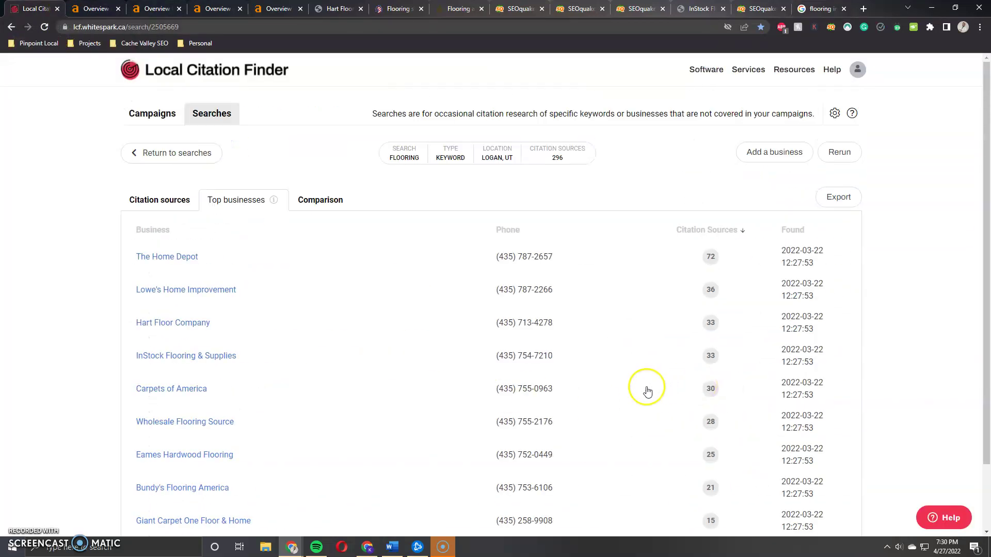
scroll(707, 364, "down", 1)
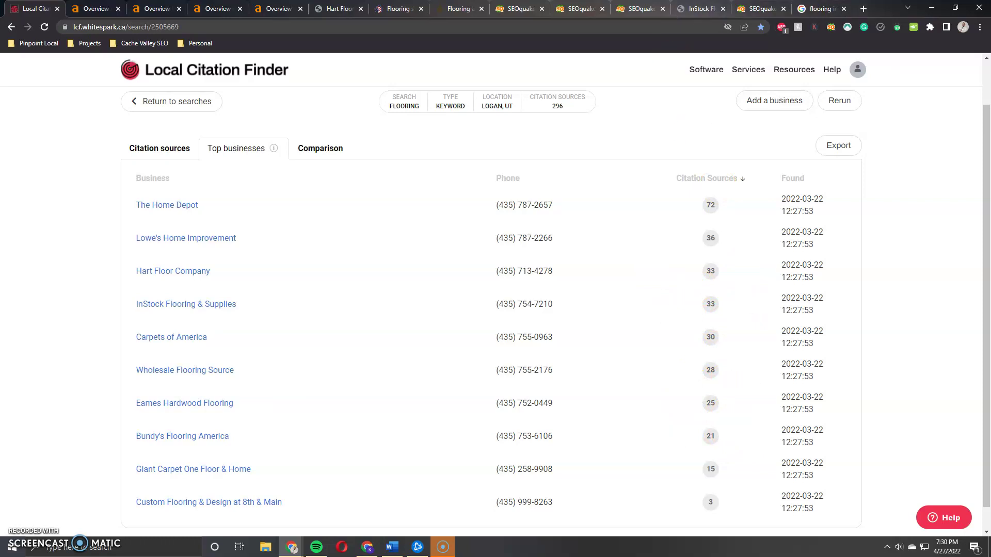
- Examine the organic Google results for "flooring in logan utah", including each competitor's traffic, domain authority and referring link metrics
left_click(824, 11)
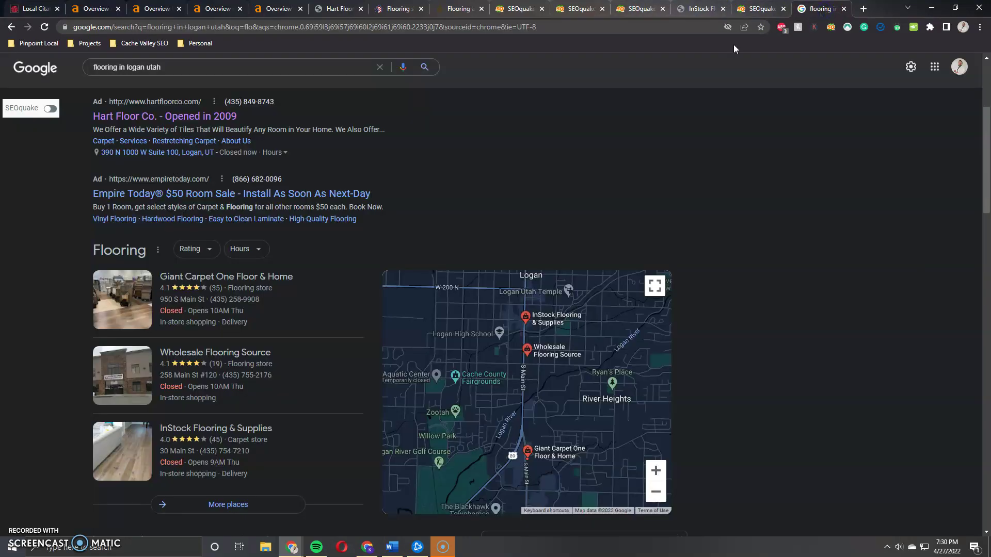
scroll(162, 264, "down", 1)
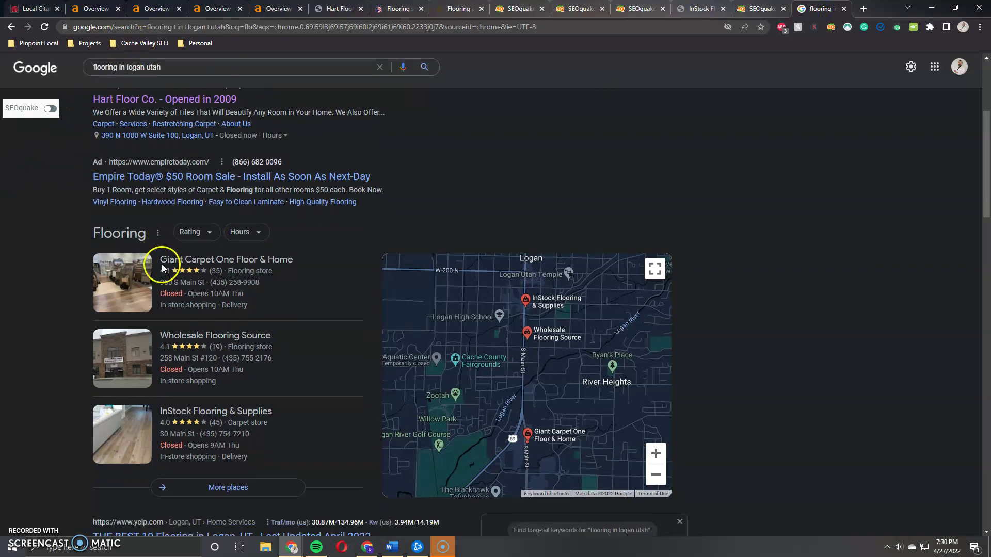
scroll(162, 267, "down", 6)
scroll(162, 272, "down", 1)
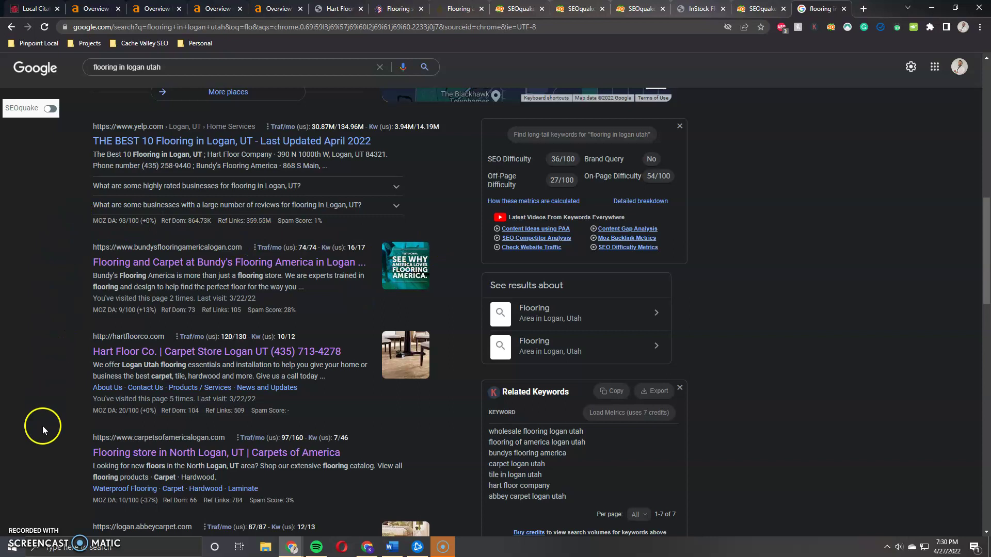
scroll(43, 425, "down", 1)
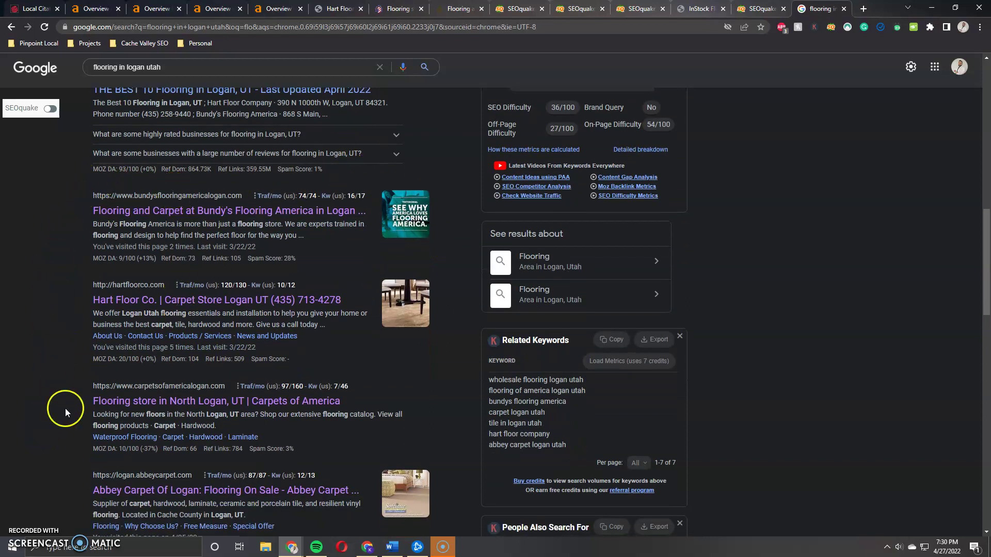
scroll(111, 133, "up", 2)
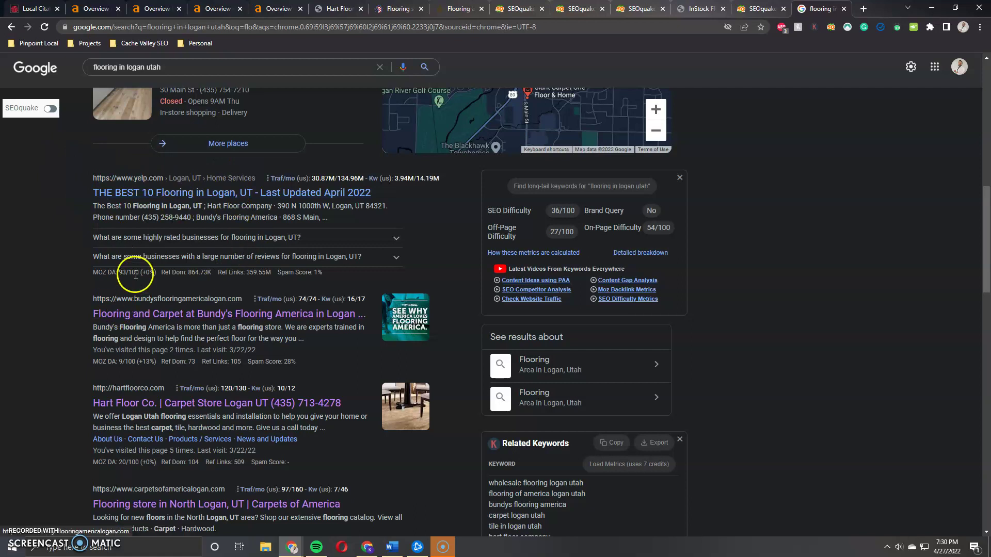
scroll(135, 275, "down", 1)
scroll(149, 191, "down", 1)
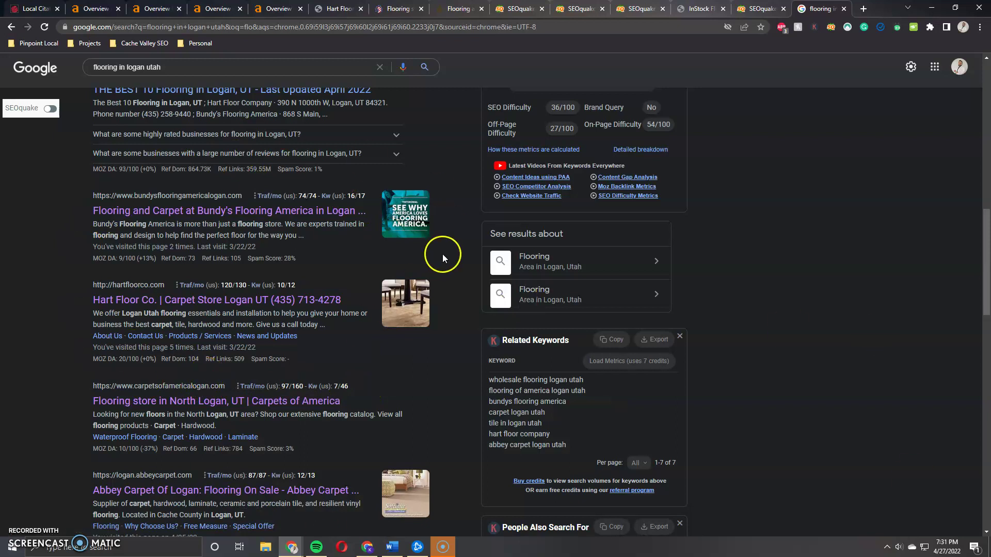
scroll(358, 293, "down", 3)
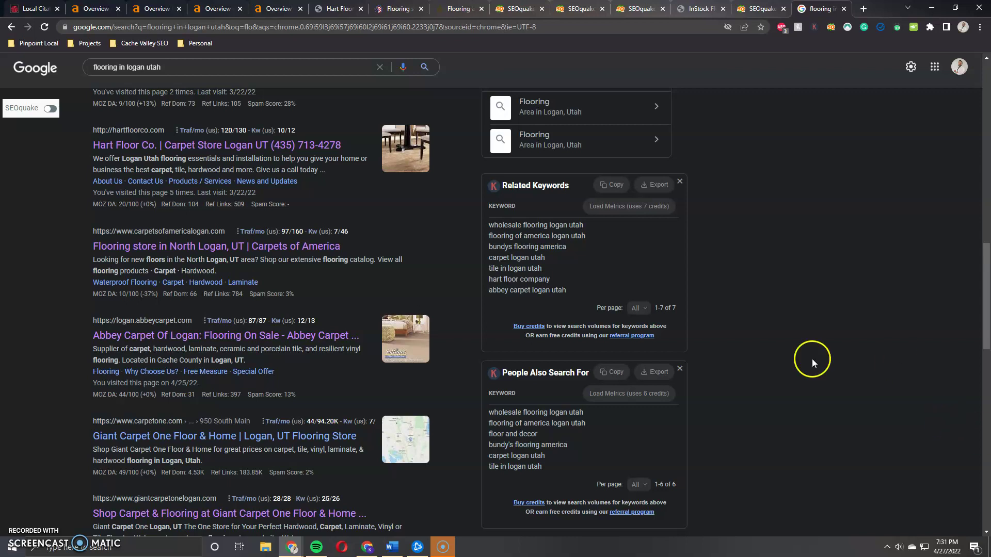
left_click(301, 332)
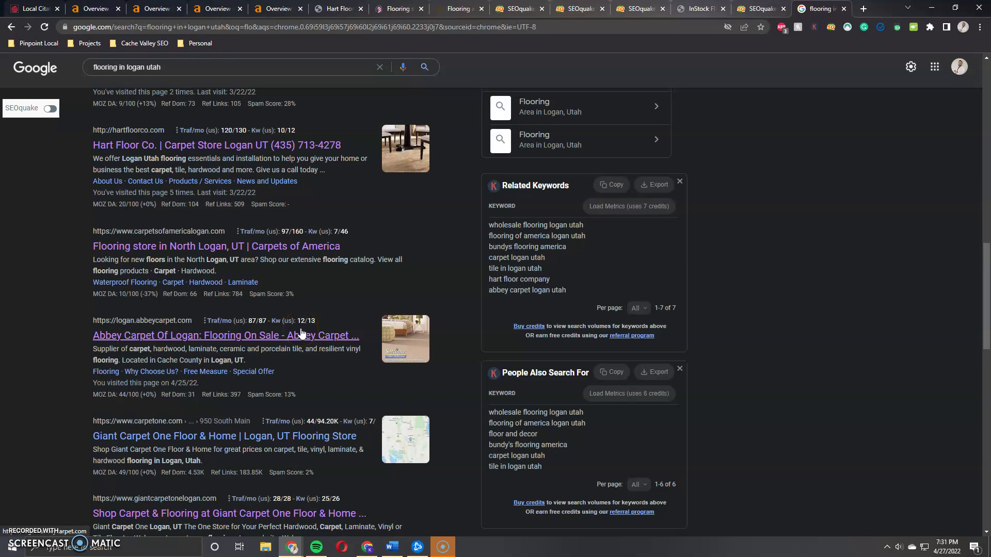
scroll(261, 276, "up", 2)
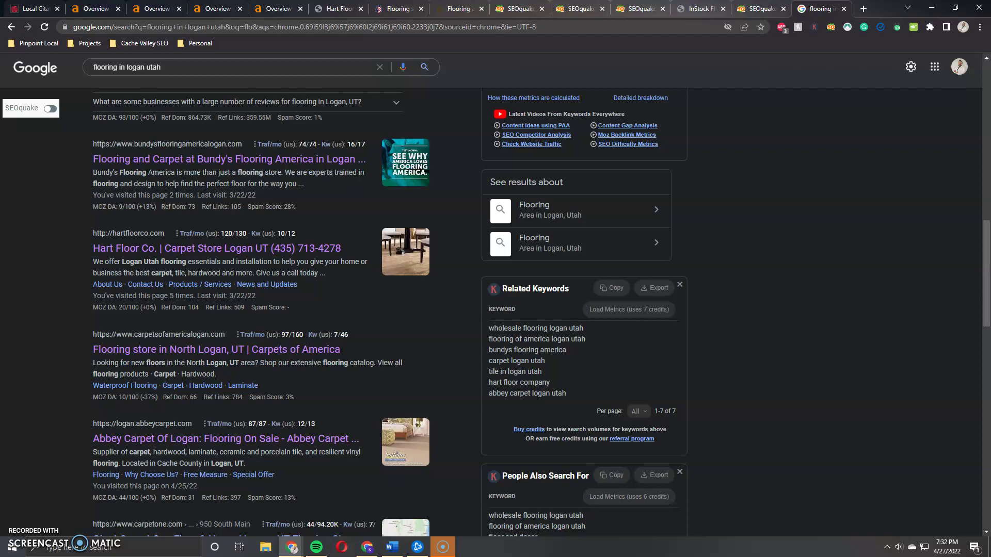
- View the external links report for hartfloorco.com in SEOquake
left_click(516, 9)
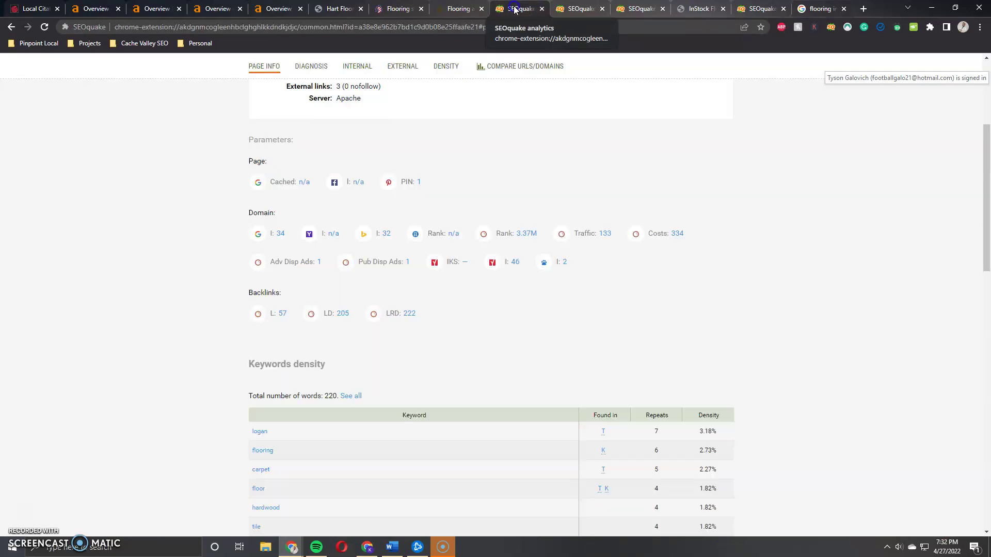
scroll(354, 115, "down", 1)
scroll(414, 114, "up", 2)
scroll(414, 115, "up", 3)
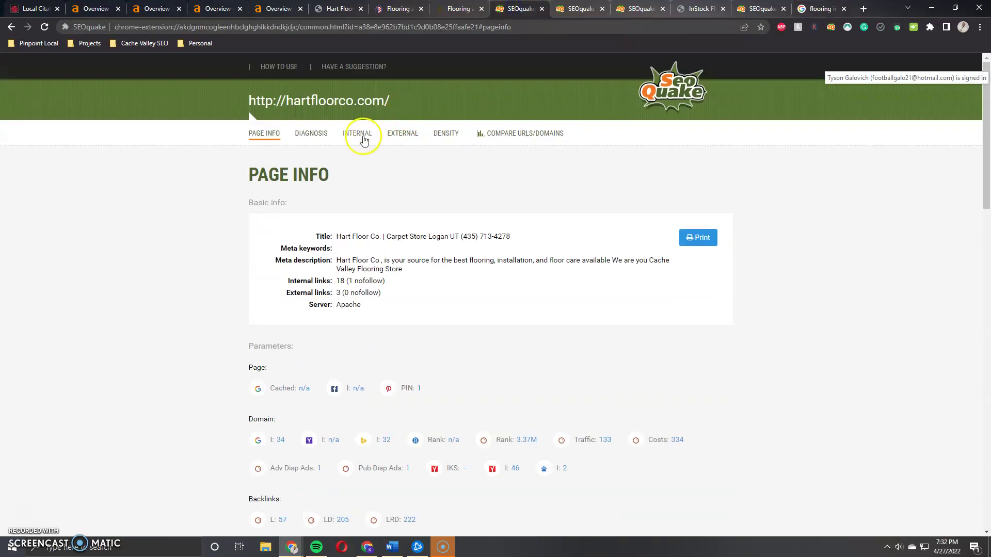
left_click(390, 136)
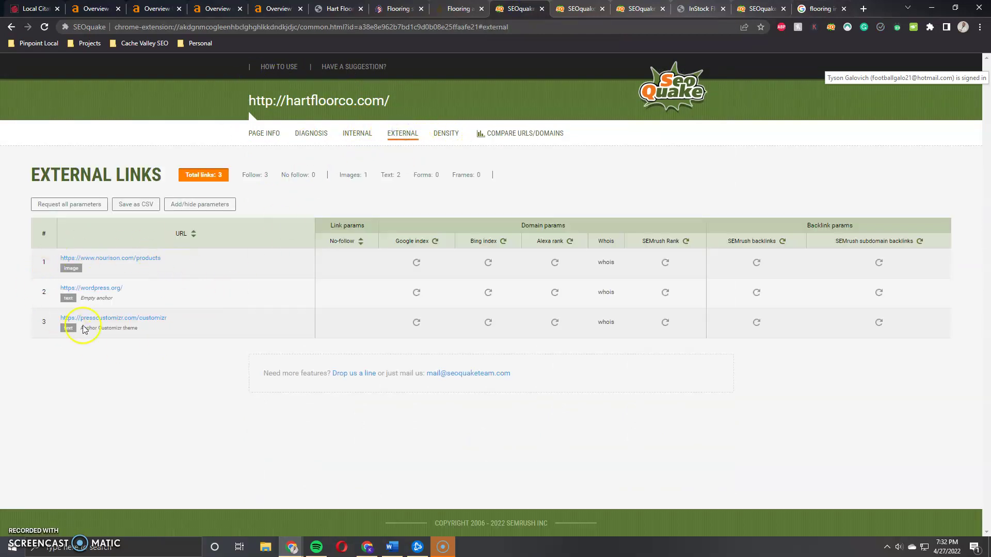
- View the external links report for bundysflooringamericalogan.com in SEOquake and look through its linked URLs
left_click(615, 8)
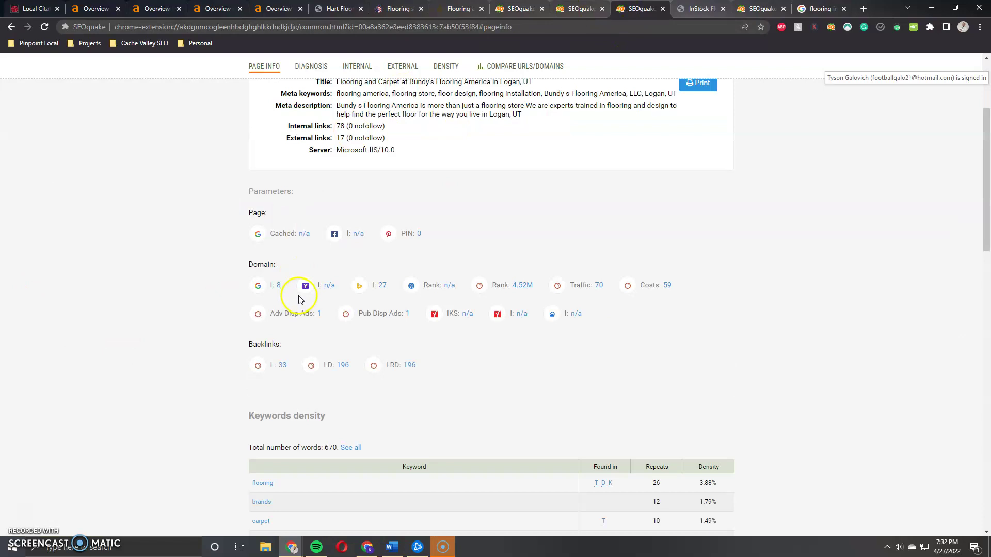
scroll(409, 215, "up", 3)
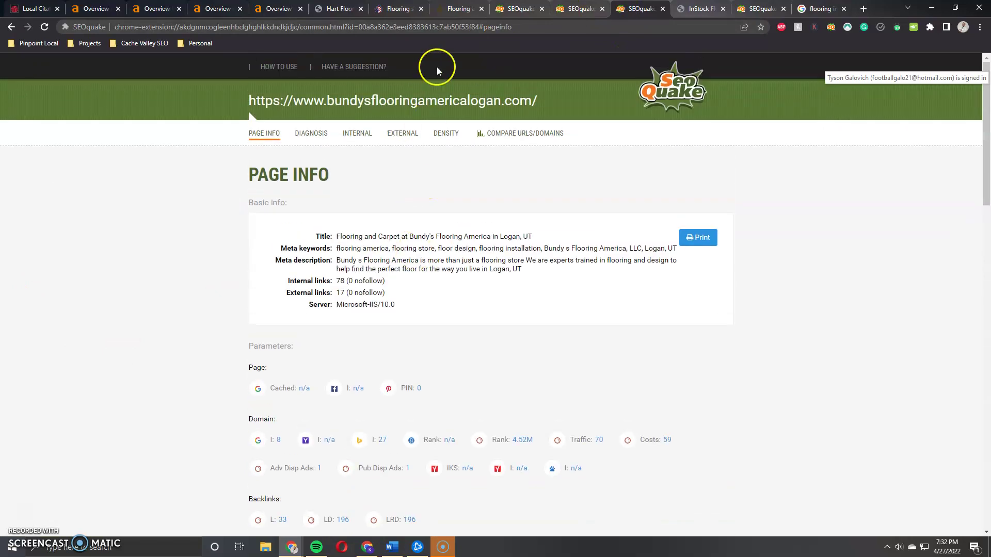
left_click(398, 134)
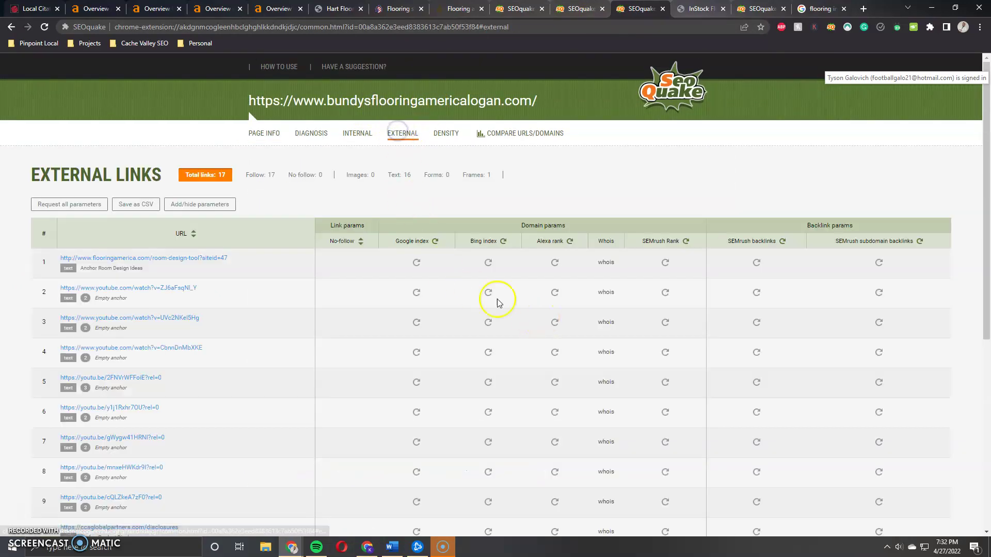
scroll(498, 299, "down", 2)
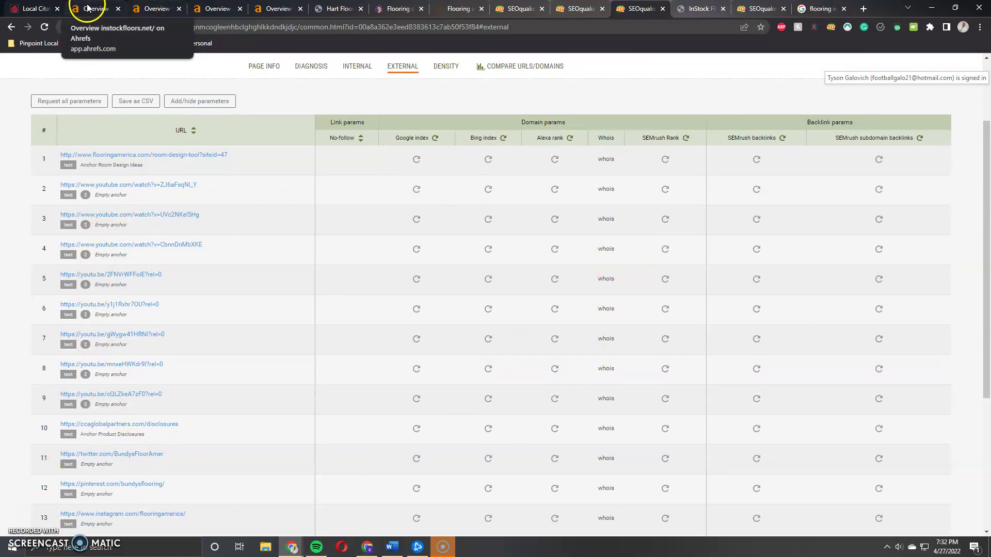
- Compare the Ahrefs overviews of instockfloors.net, carpetsofamericalogan.com, hartfloorco.com and bundysflooringamericalogan.com, finishing with InStock's referring domain and page charts
left_click(85, 8)
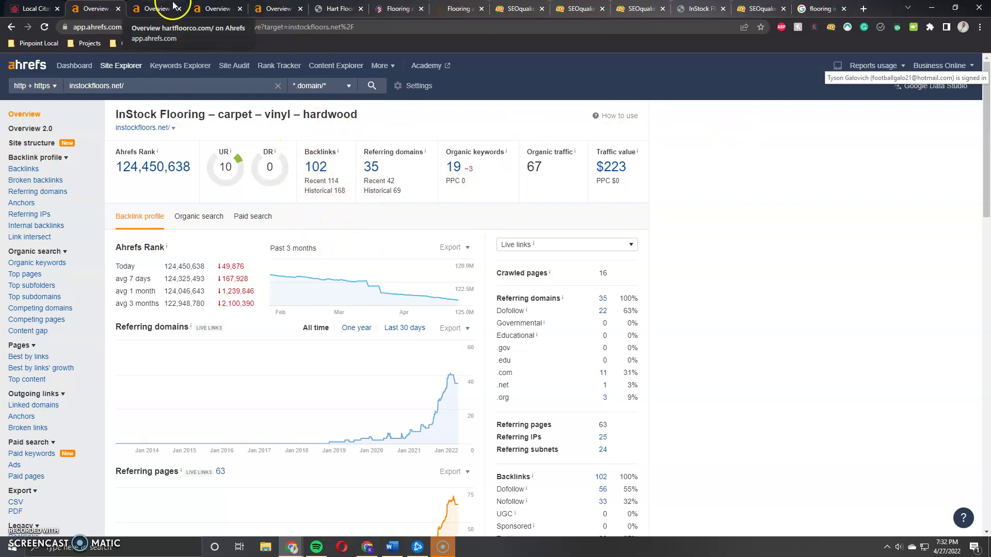
left_click(219, 10)
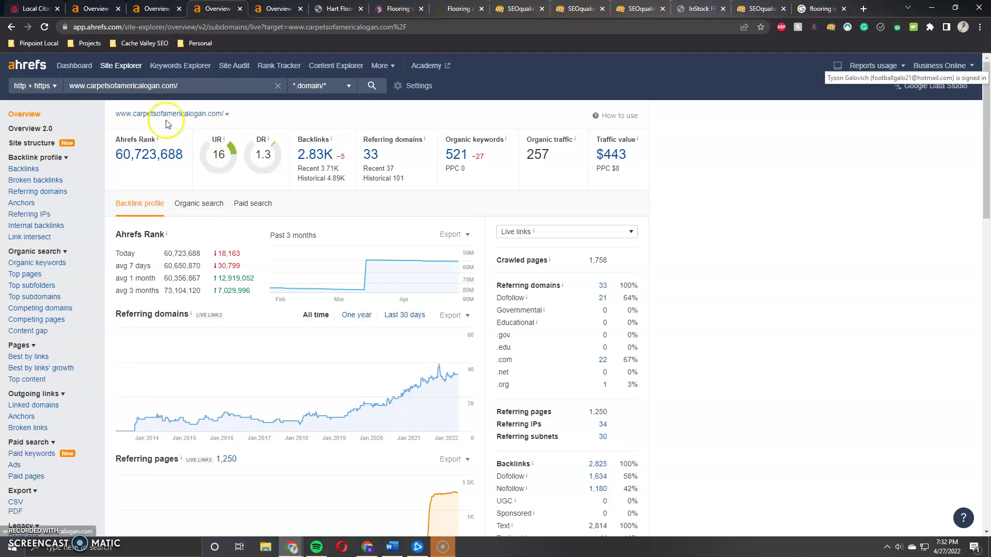
left_click(150, 8)
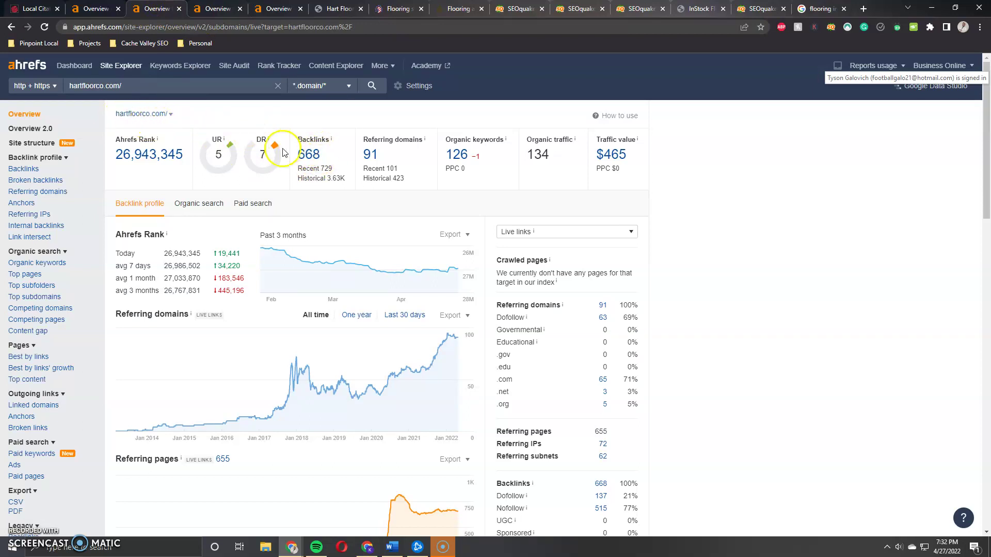
left_click(277, 10)
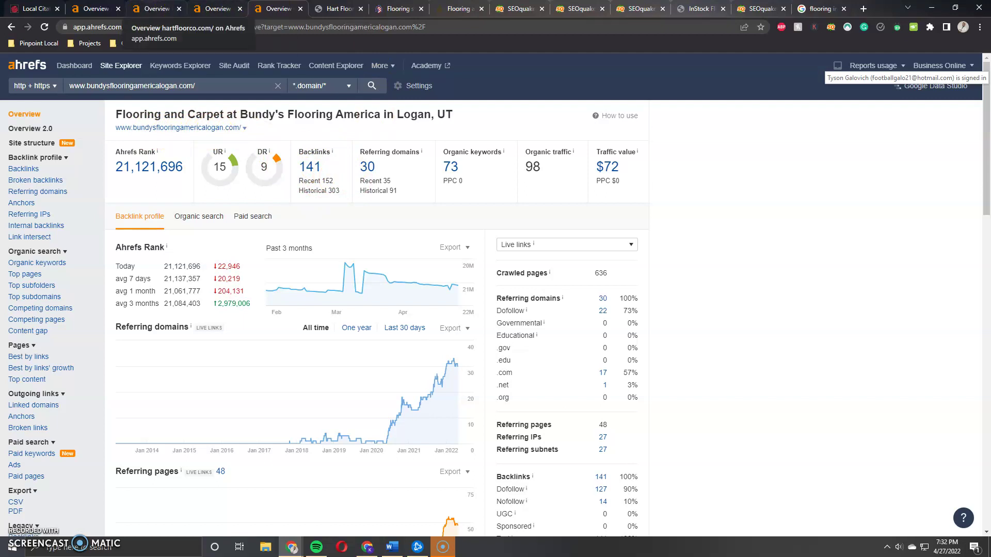
left_click(96, 9)
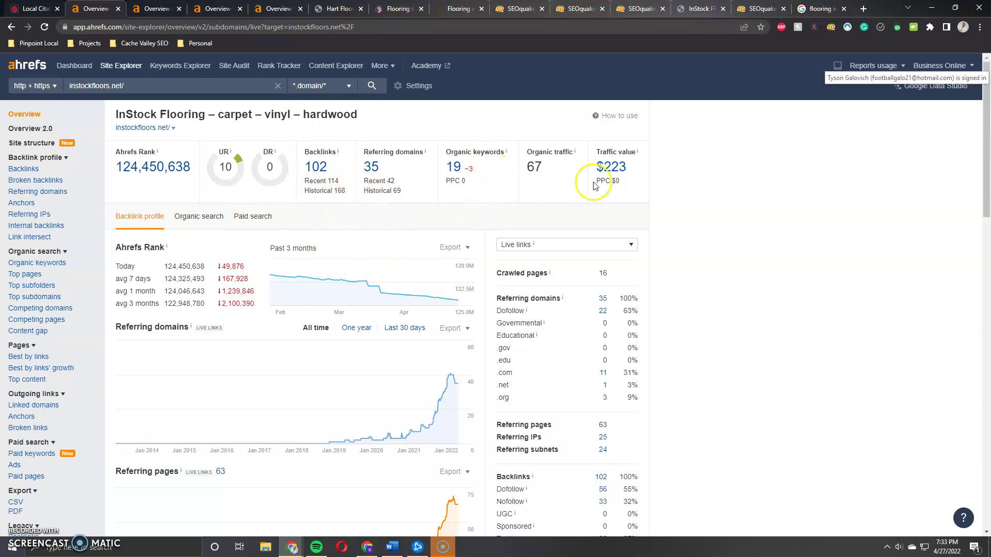
scroll(354, 266, "down", 3)
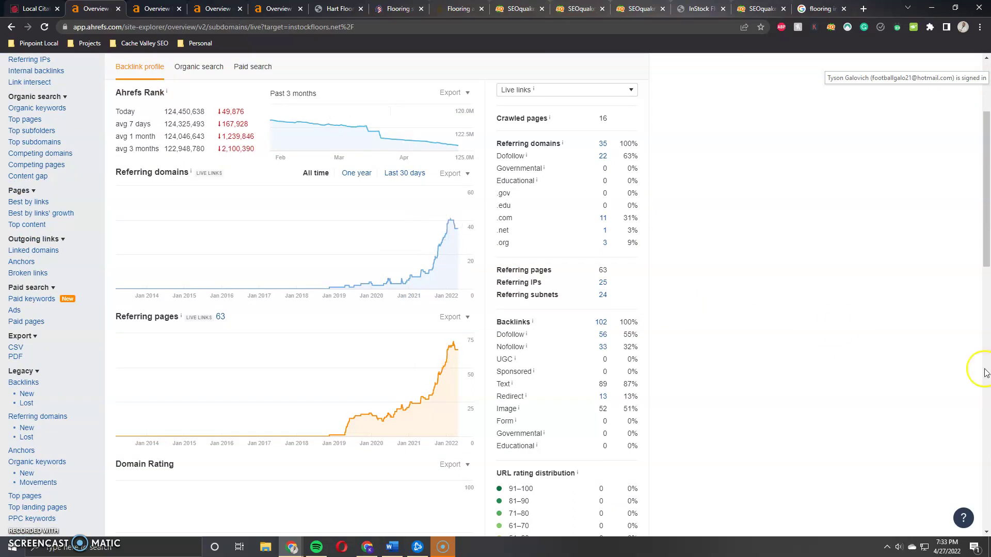
- Revisit the InStock Flooring homepage and the local map listings in the Google results
left_click(705, 6)
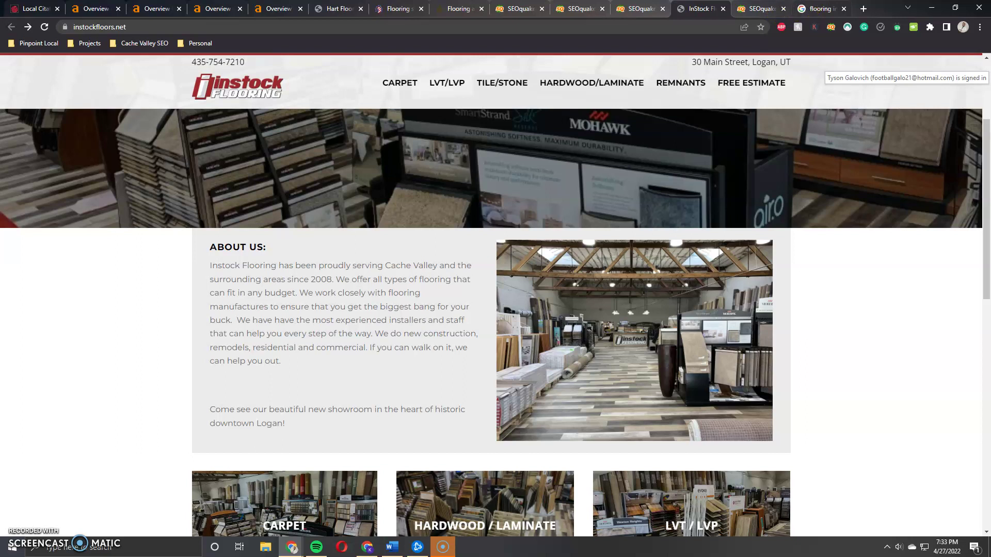
left_click(821, 8)
scroll(308, 328, "up", 6)
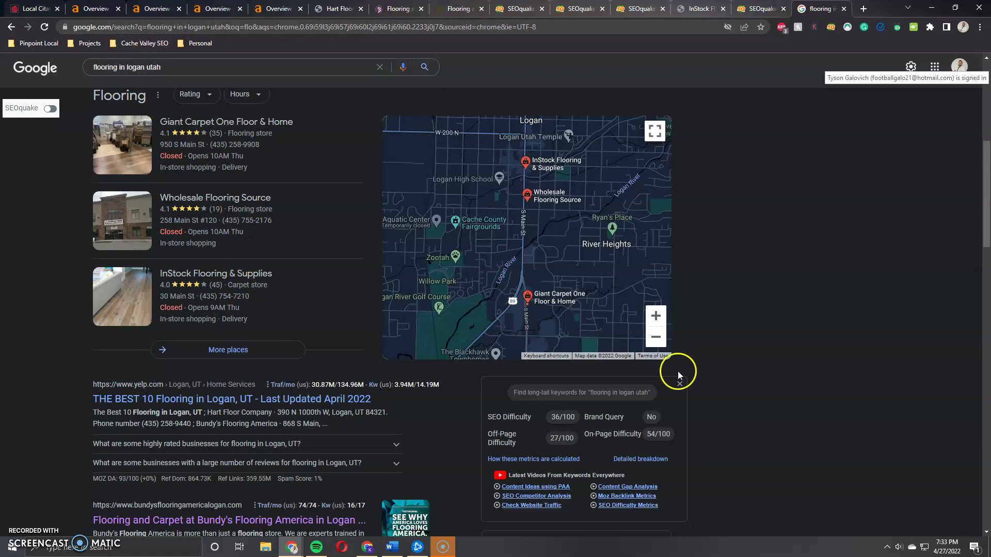
- Return to the Ahrefs overview of instockfloors.net and recheck its summary metrics
left_click(96, 6)
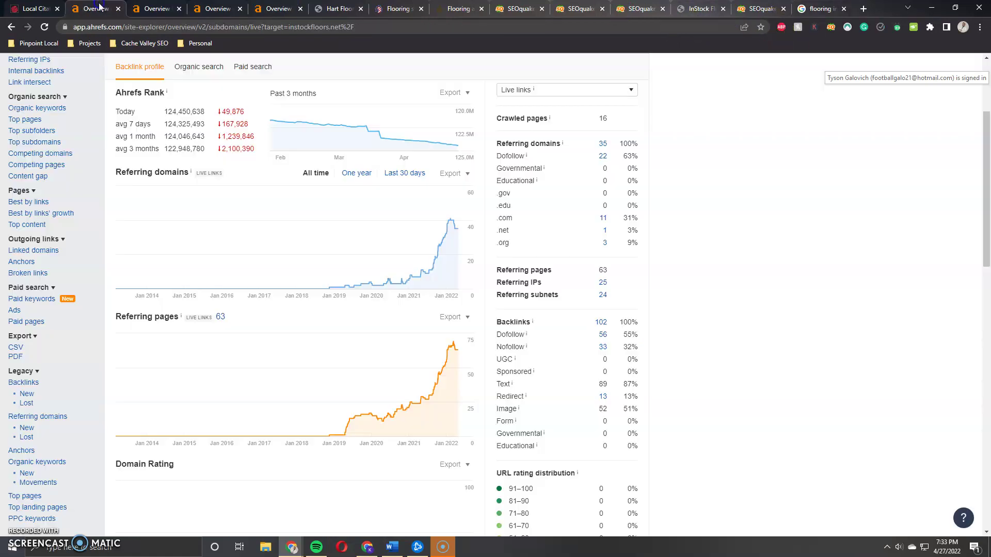
scroll(299, 191, "up", 3)
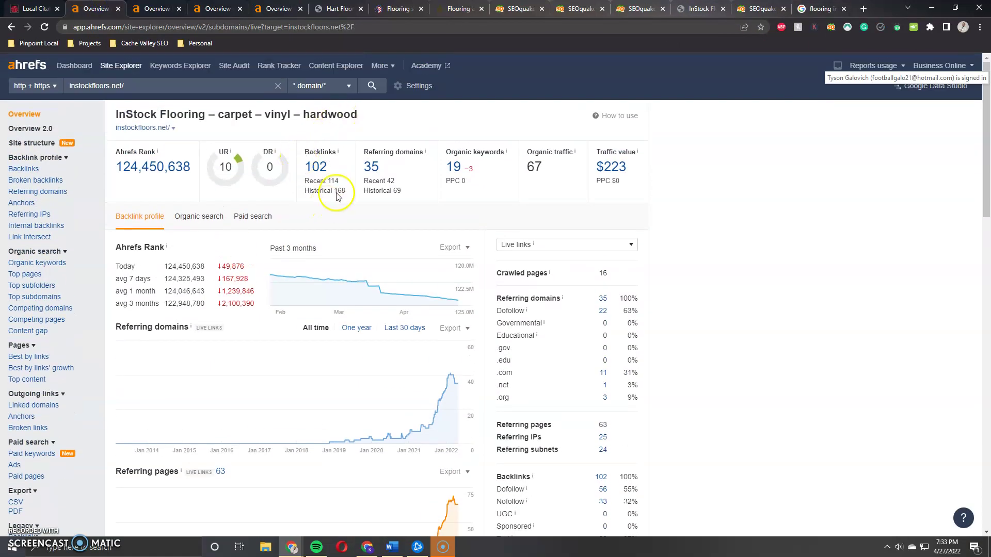